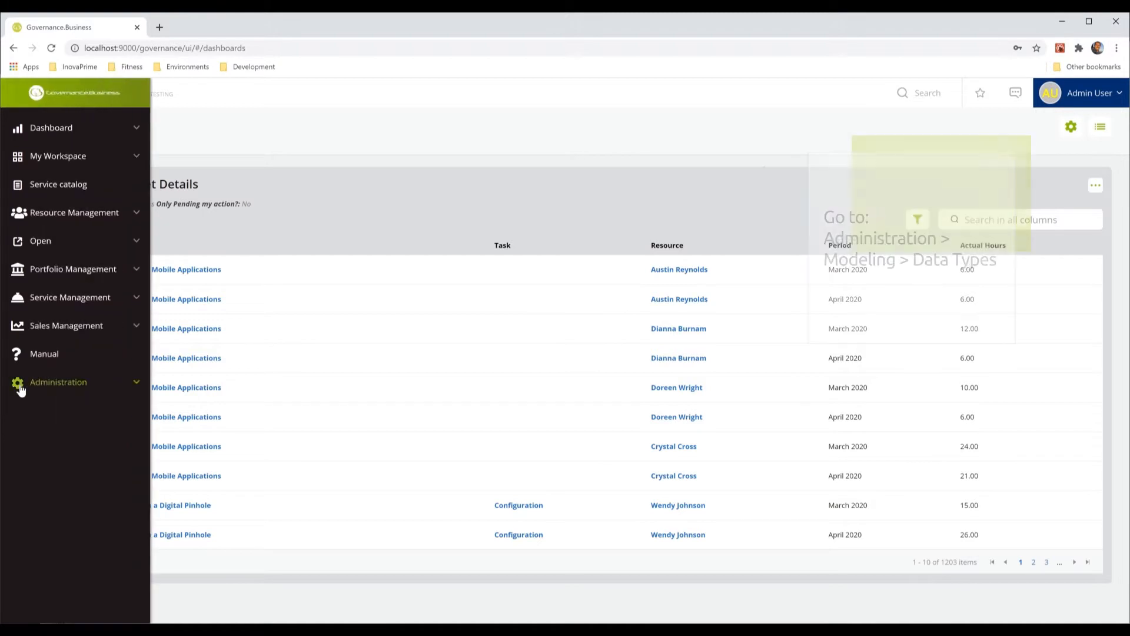
# - Open the list values setup of the SYS - Absence Types data type
pyautogui.click(57, 389)
pyautogui.click(68, 456)
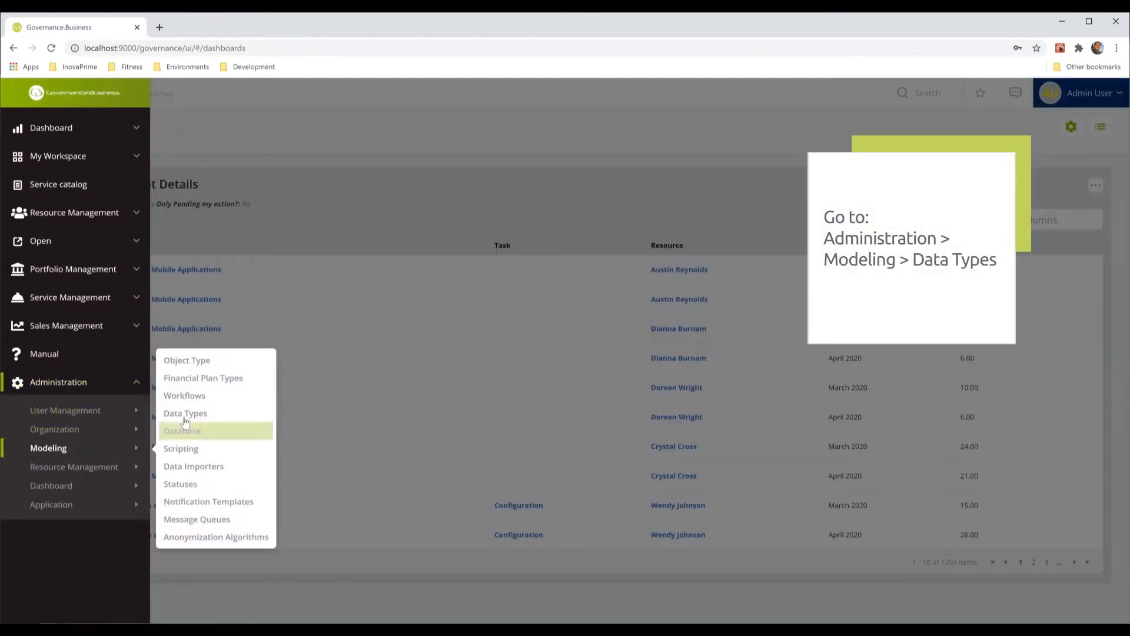
pyautogui.click(216, 413)
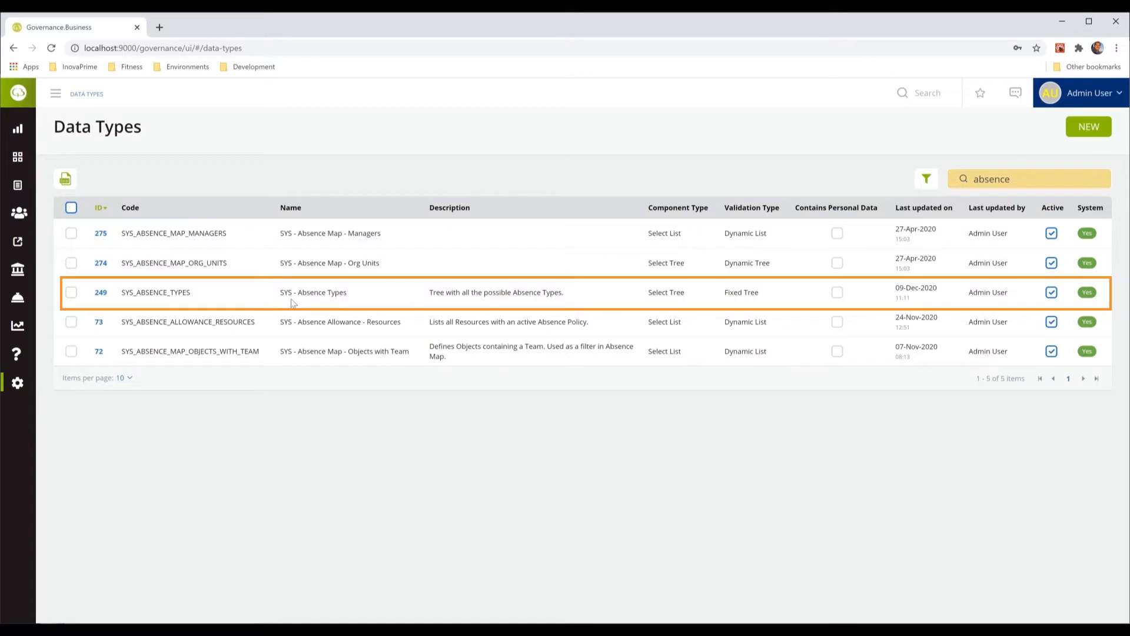
pyautogui.click(103, 293)
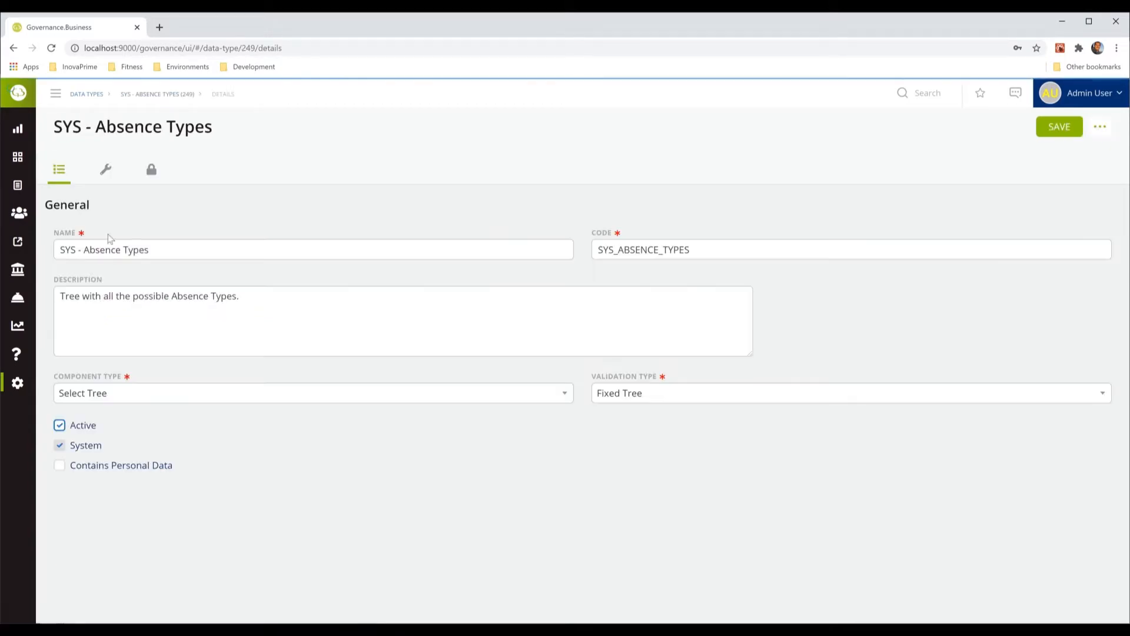
pyautogui.click(106, 169)
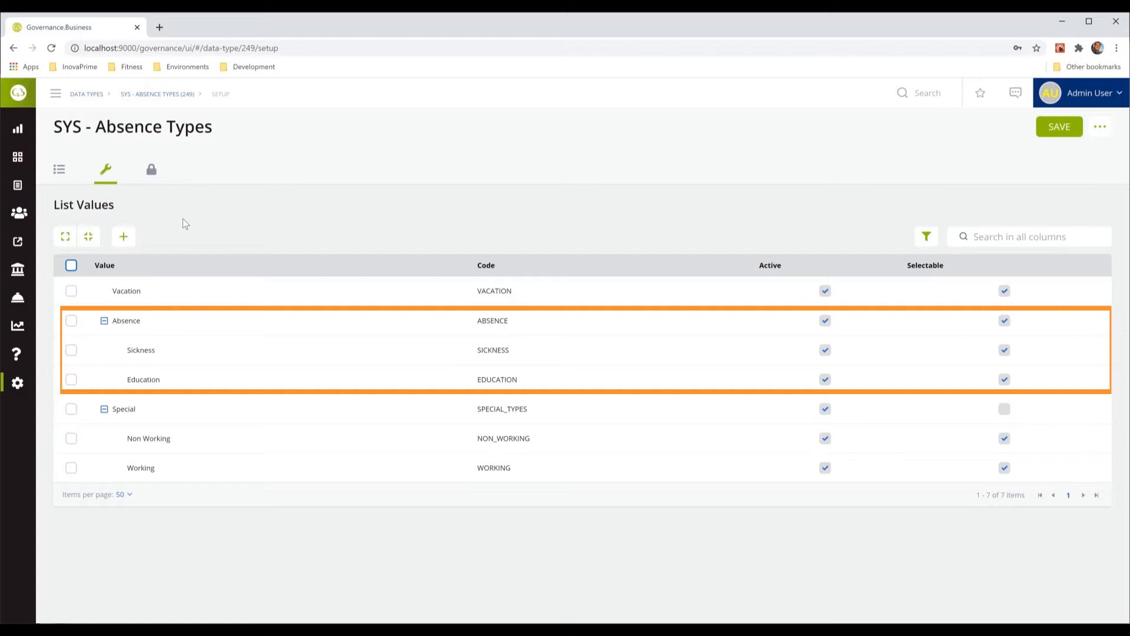
# - Add a list value named Parental Leave with Absence as its parent lookup
pyautogui.click(125, 236)
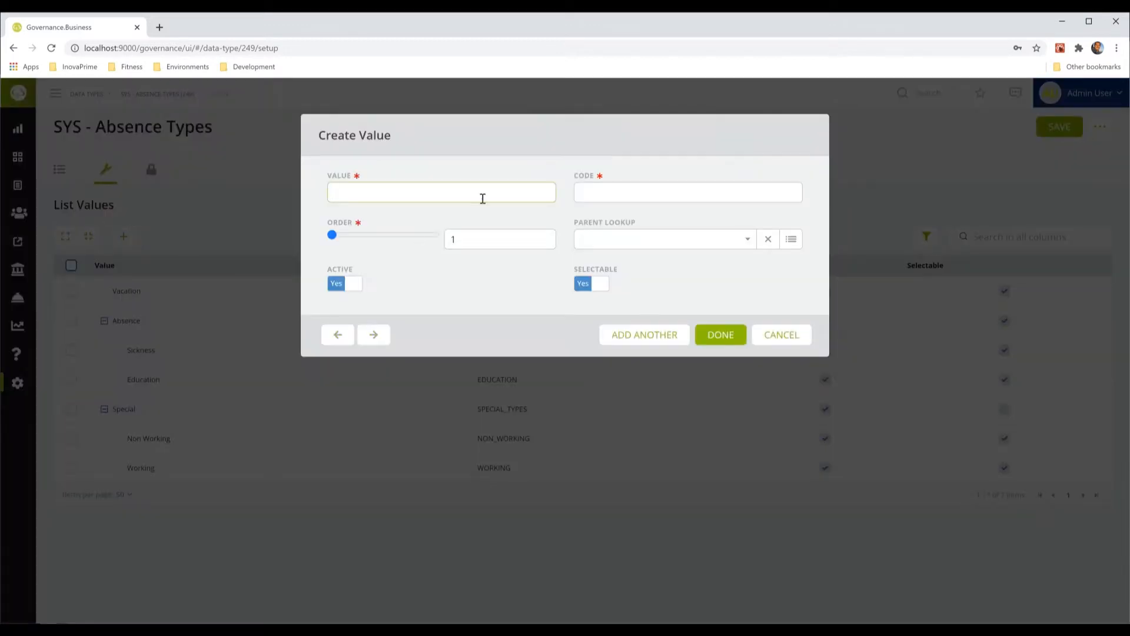
pyautogui.write('Parental Leave')
pyautogui.press('Tab')
pyautogui.click(652, 240)
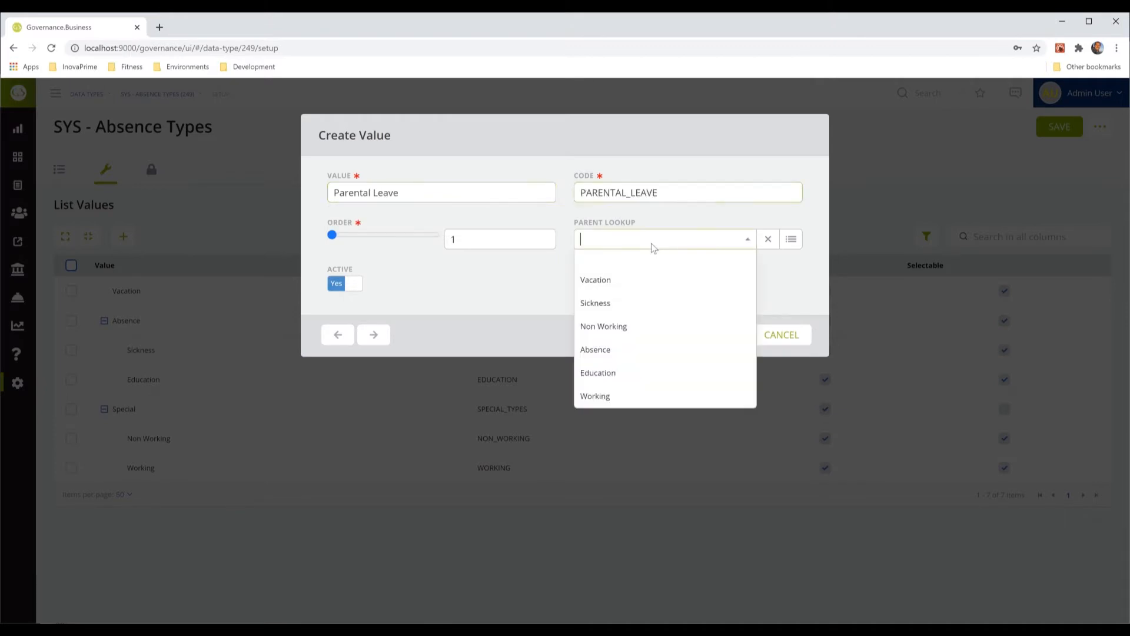
pyautogui.click(632, 349)
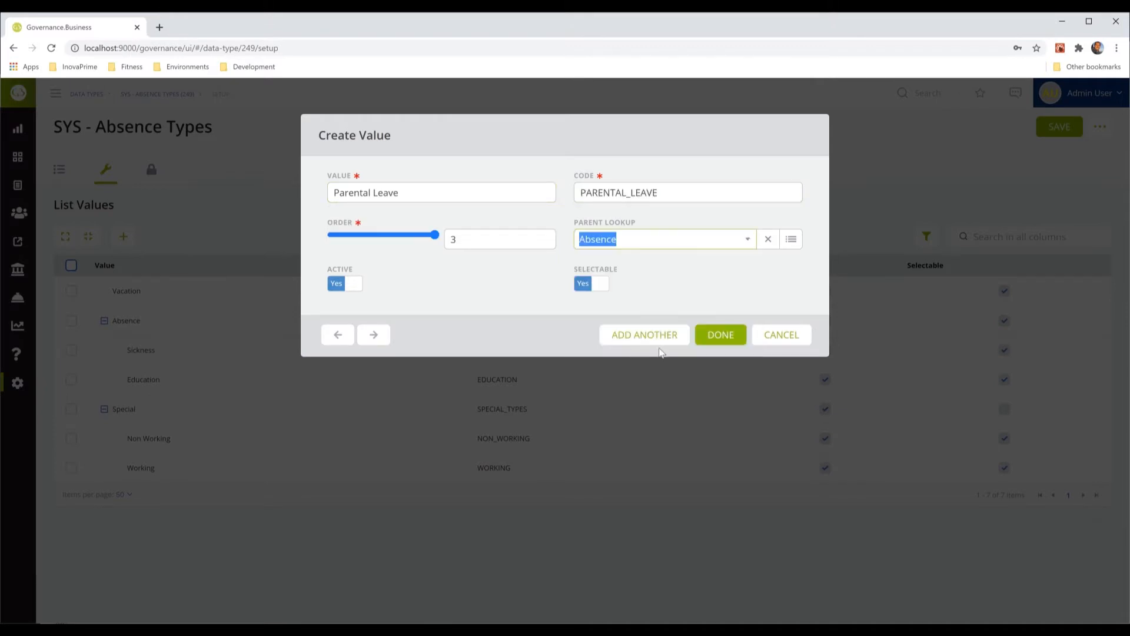
pyautogui.click(736, 332)
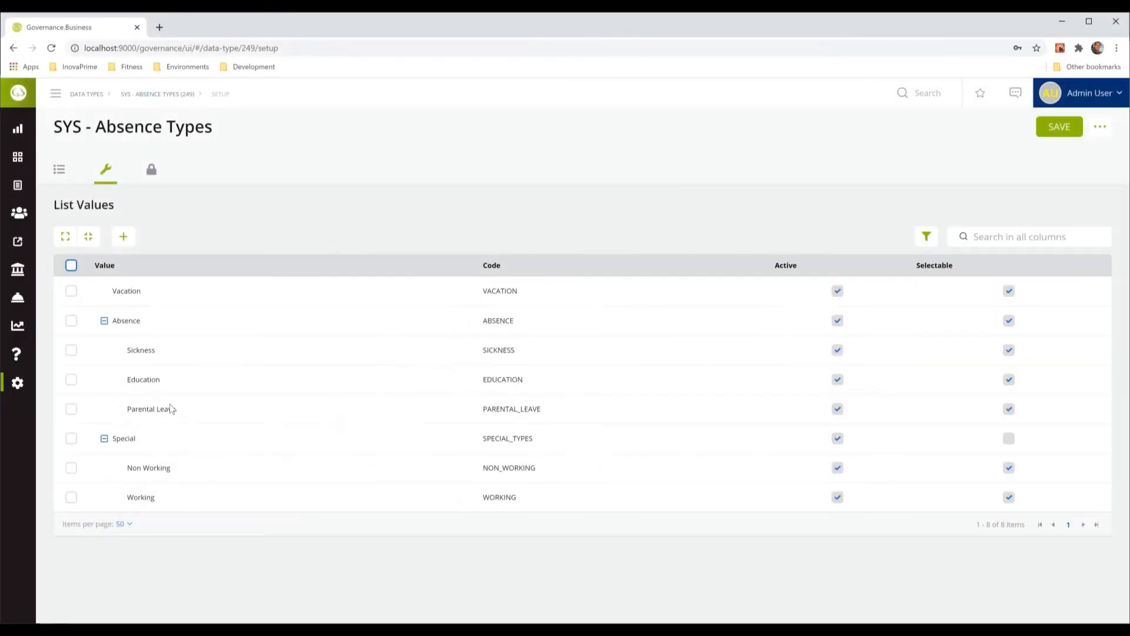
# - Go to the Absence Policies page in the resource management administration
pyautogui.moveTo(59, 336)
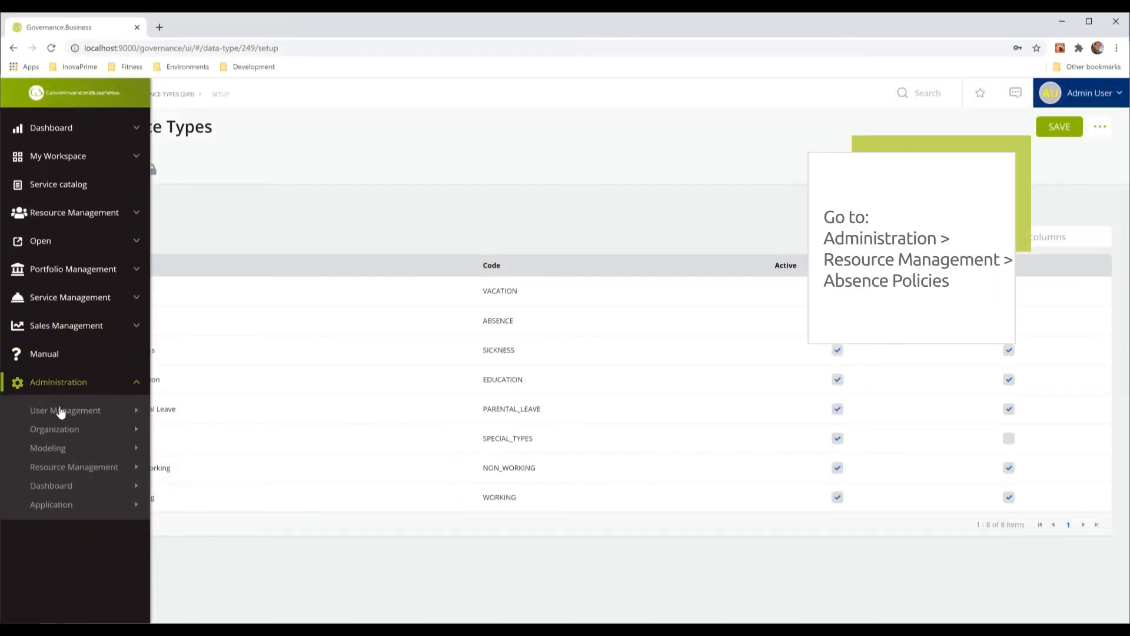
pyautogui.click(74, 469)
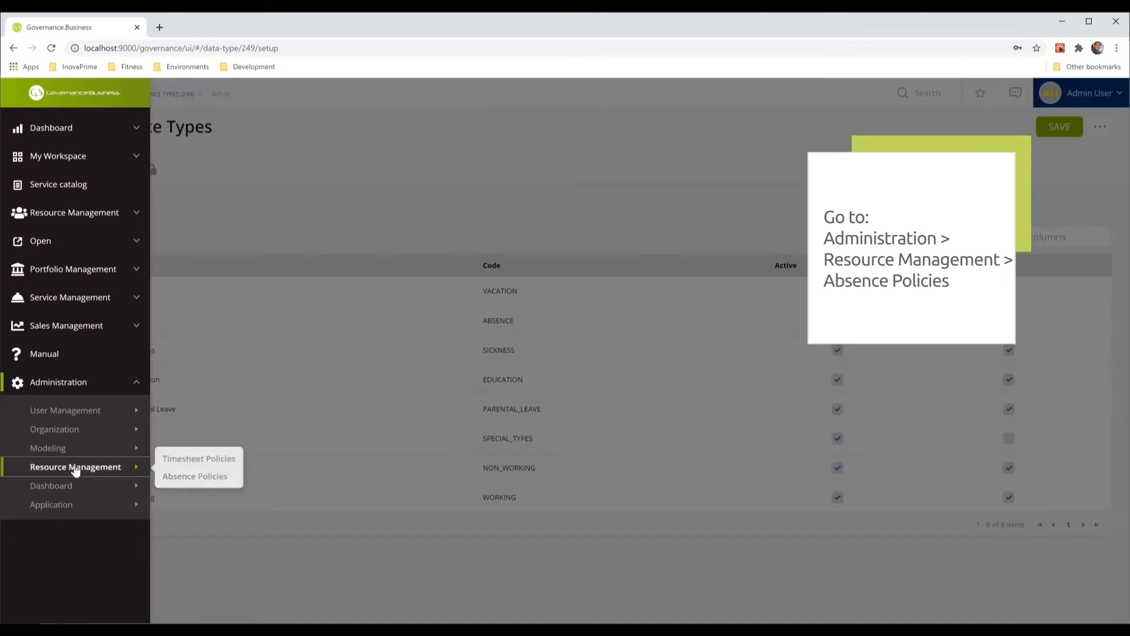
pyautogui.click(189, 480)
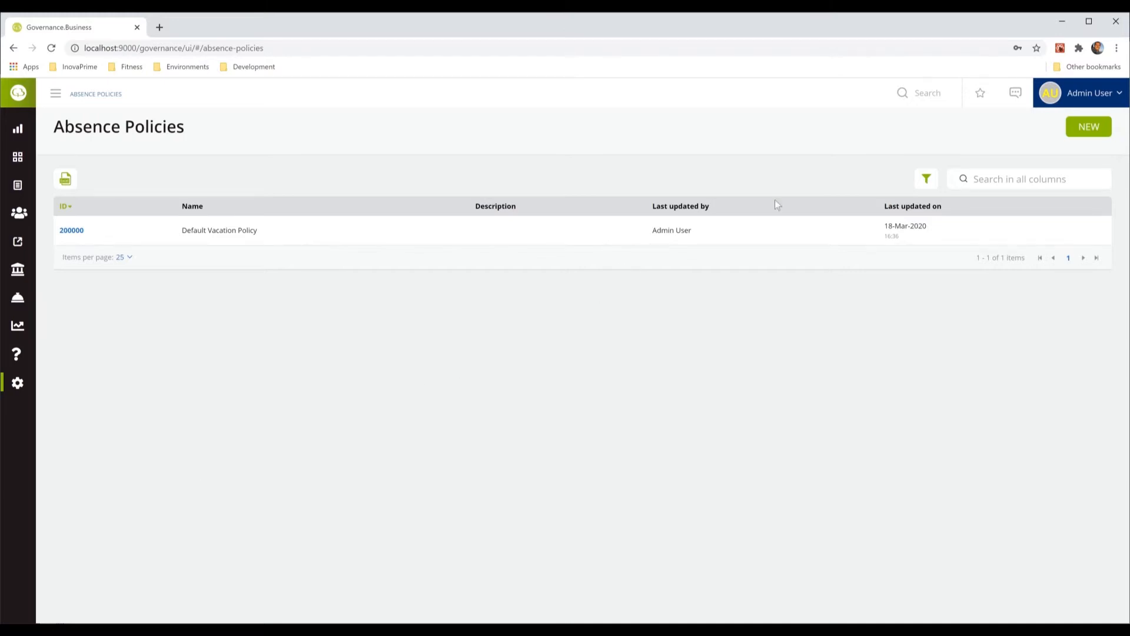
# - Create and save a new absence policy named Absence Policy Demonstration
pyautogui.click(1093, 131)
pyautogui.click(432, 224)
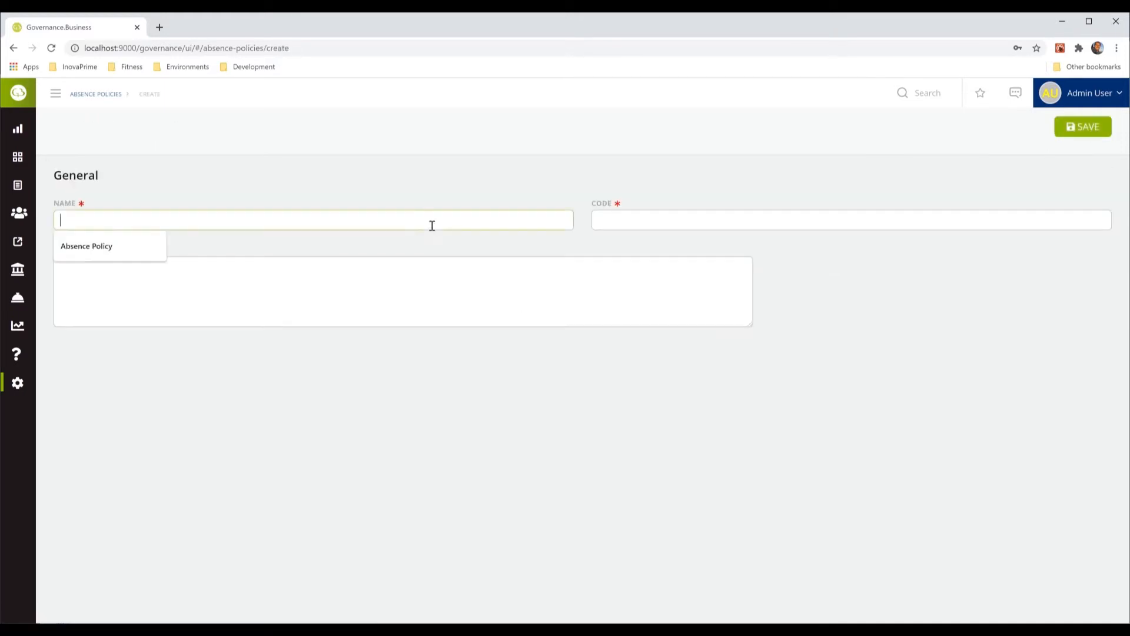
pyautogui.write('Absenc')
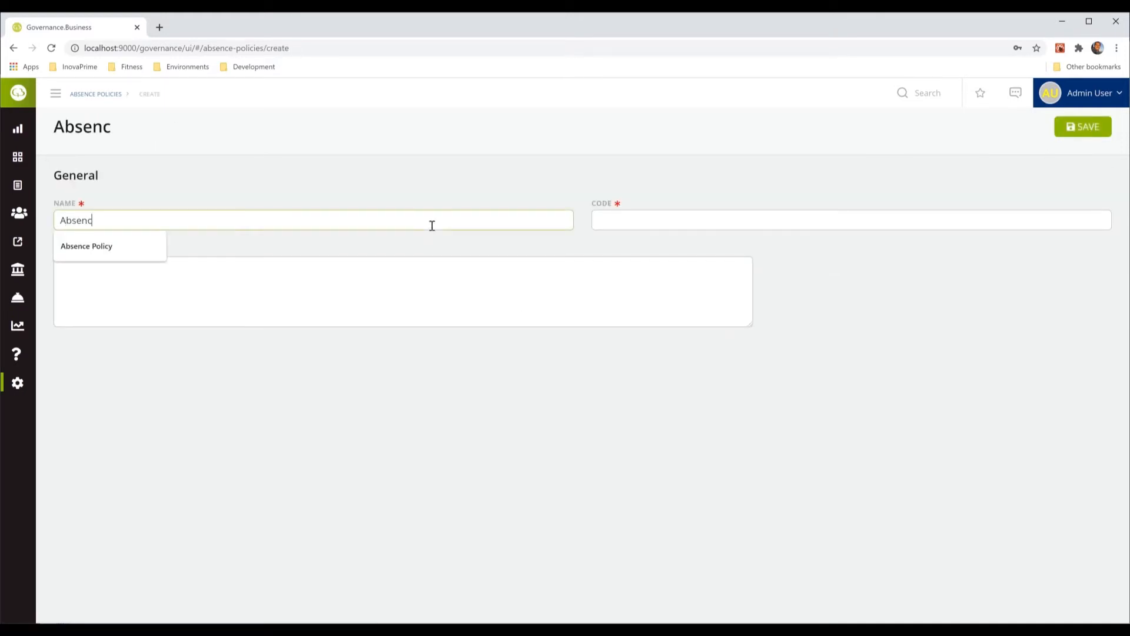
pyautogui.write('e Policy ')
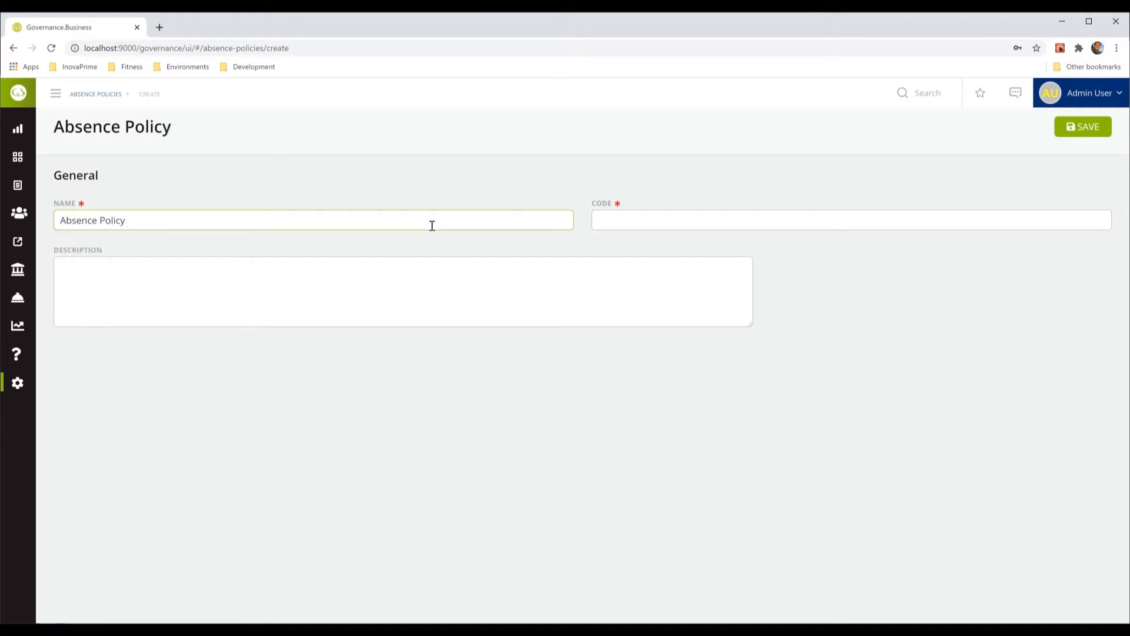
pyautogui.write('Demonstratio')
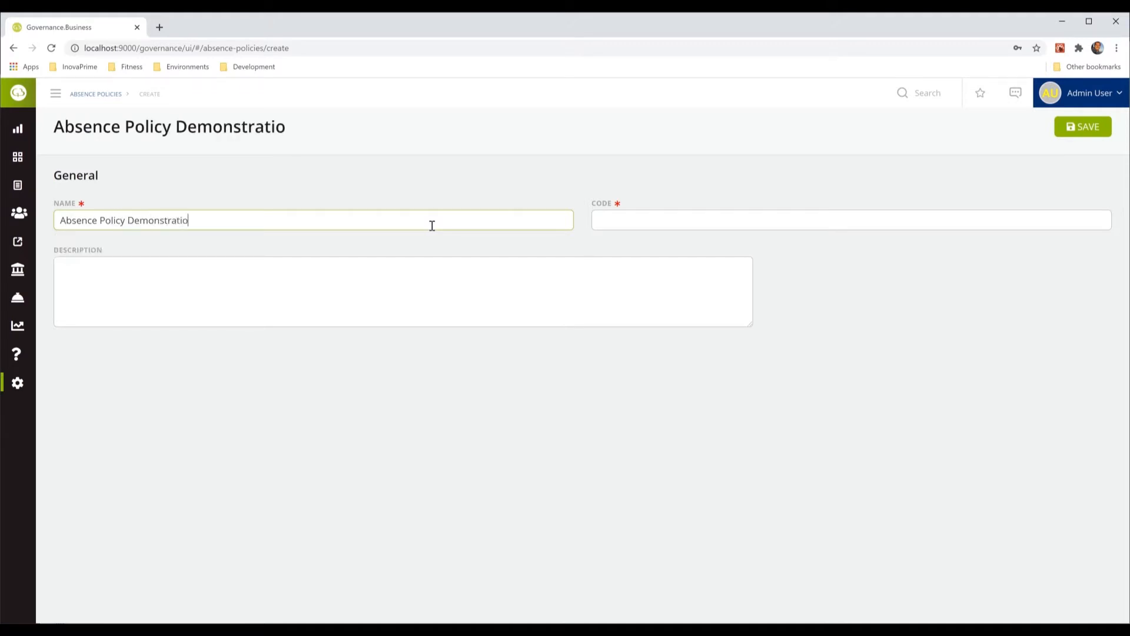
pyautogui.write('n')
pyautogui.press('Tab')
pyautogui.click(417, 315)
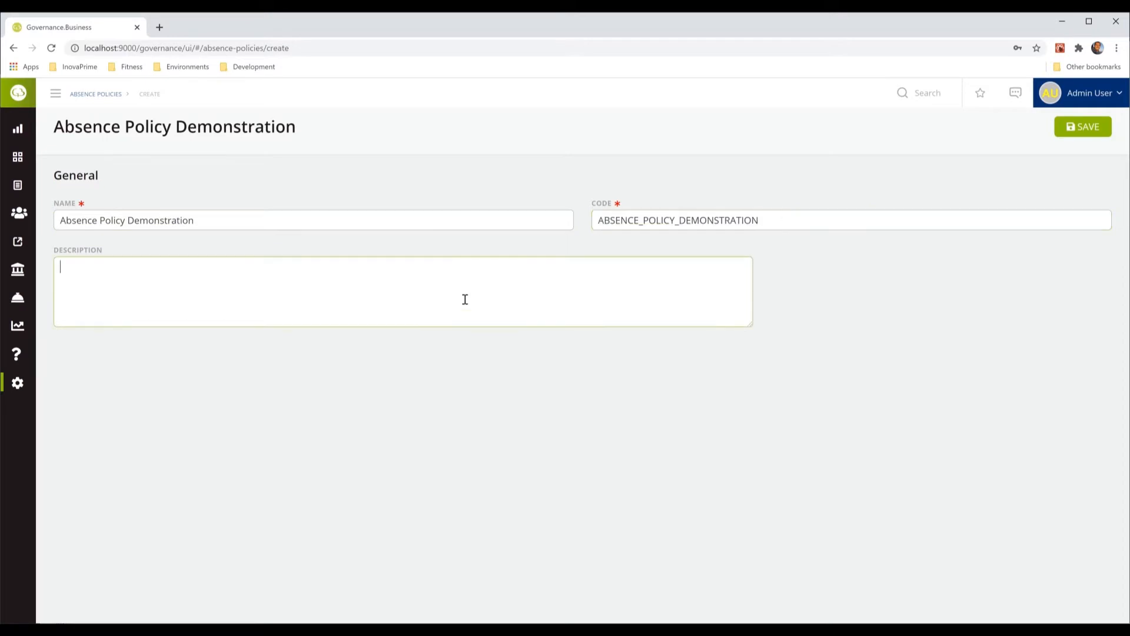
pyautogui.click(1099, 131)
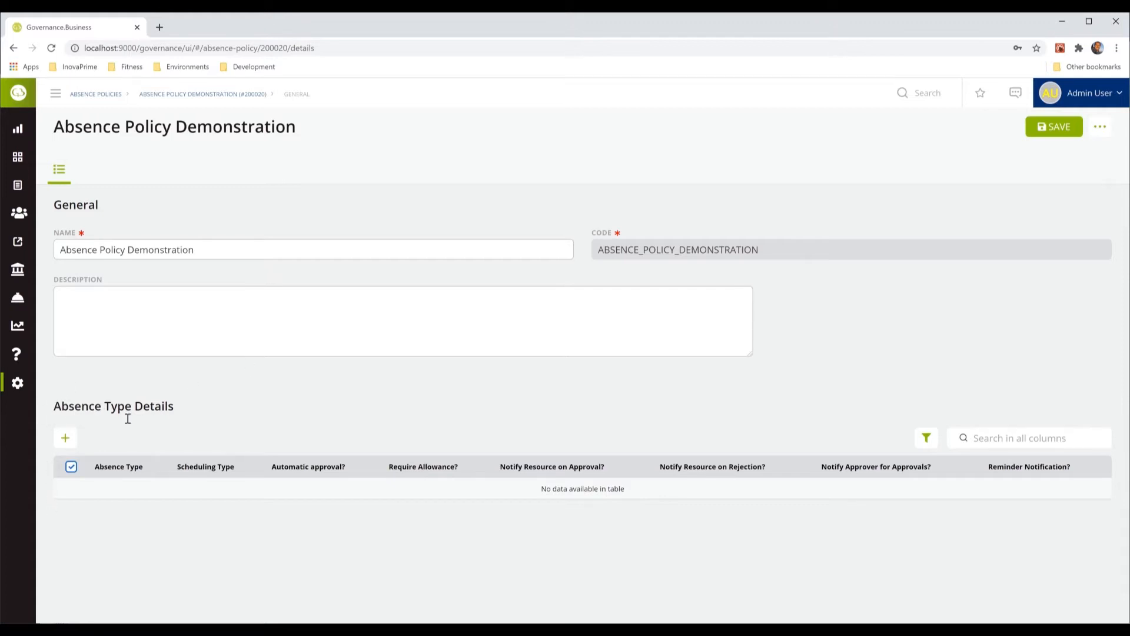
# - Start an absence type entry for the policy with Vacation, Education and Parental Leave selected and scheduling type Half Day
pyautogui.click(65, 438)
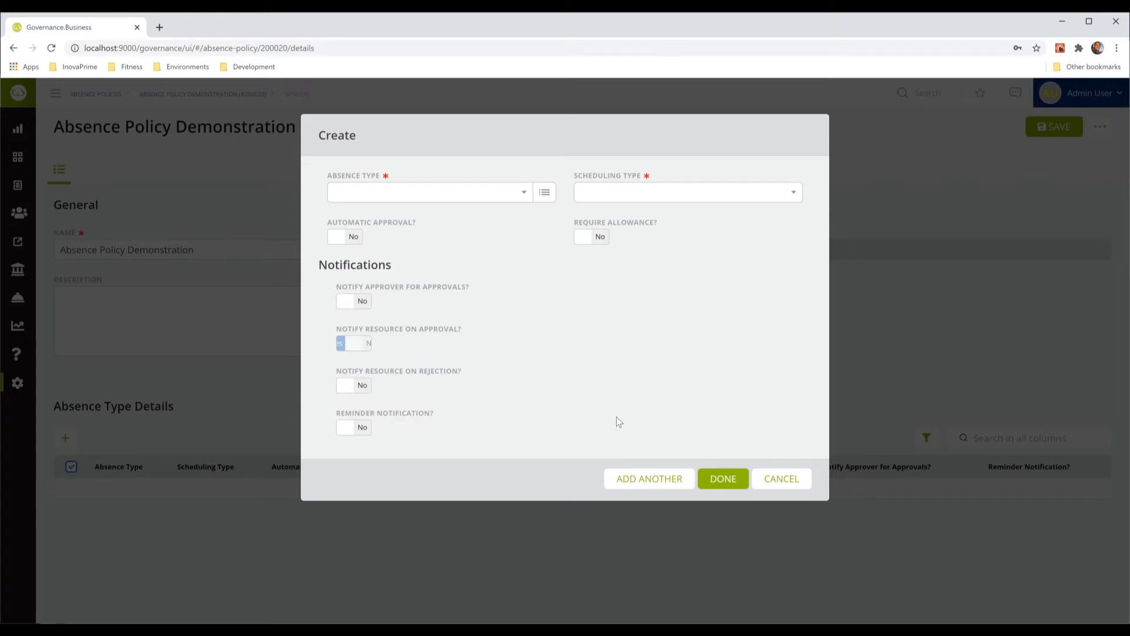
pyautogui.click(544, 195)
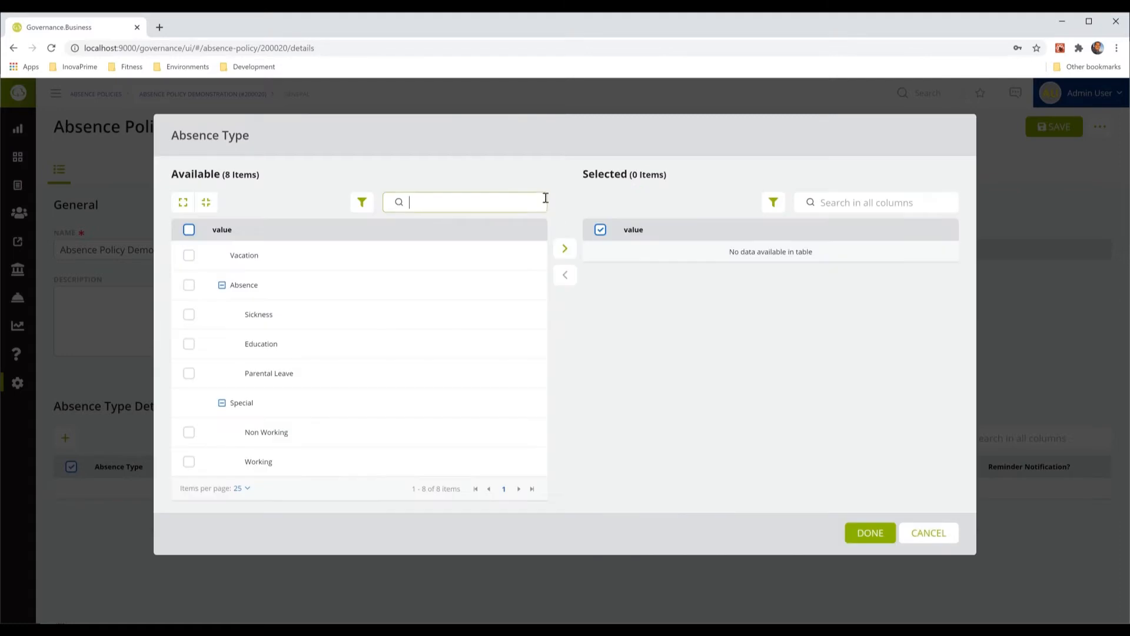
pyautogui.click(188, 256)
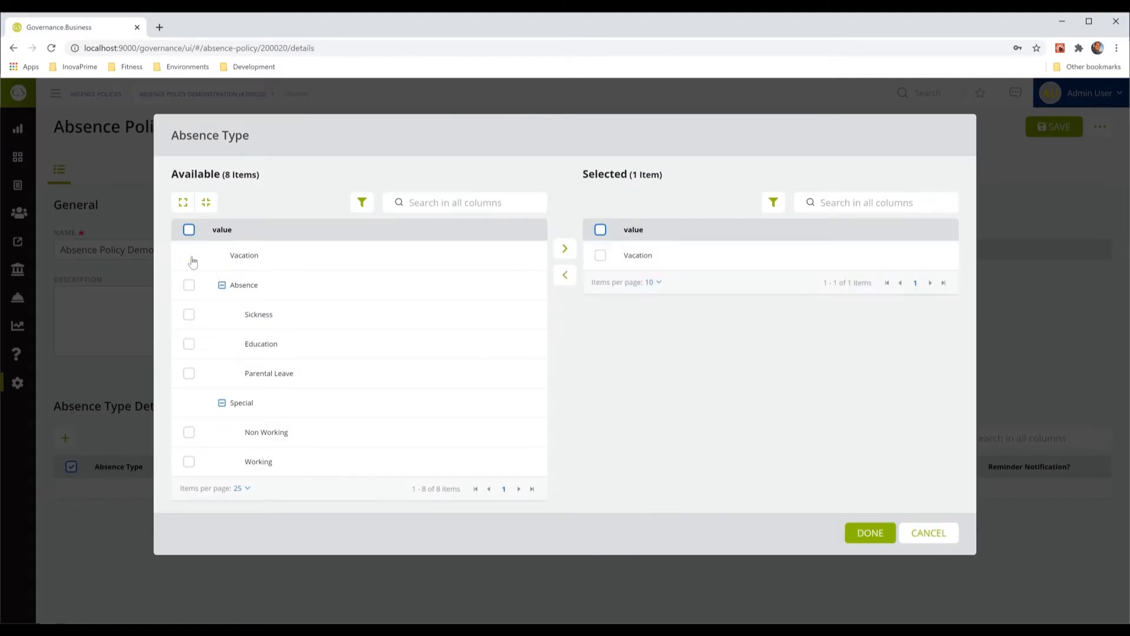
pyautogui.click(188, 344)
pyautogui.click(189, 373)
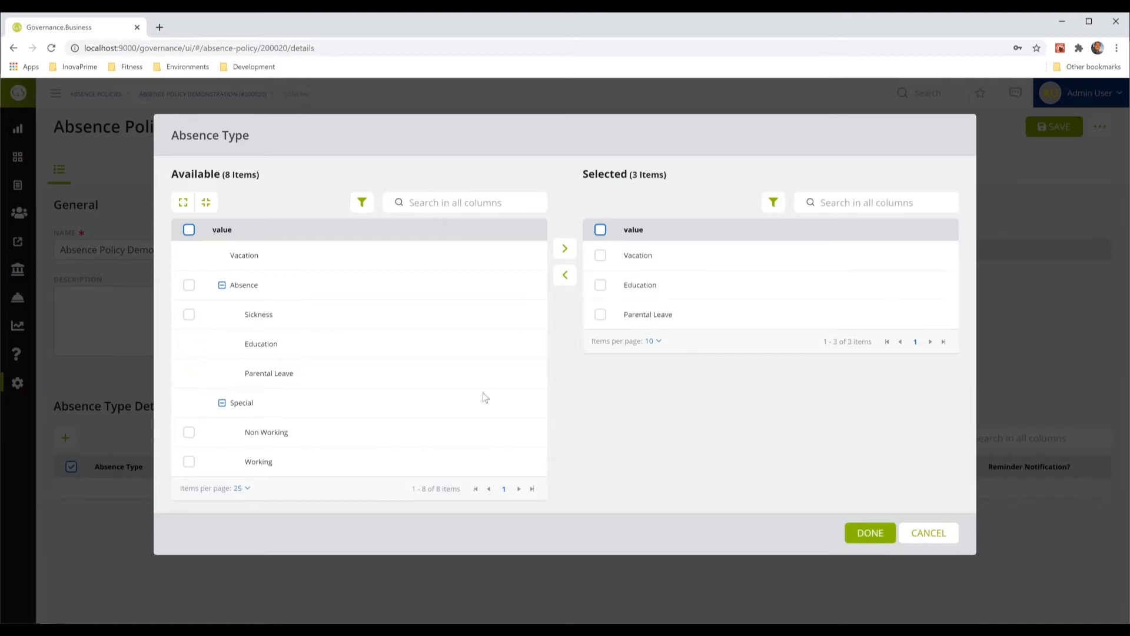
pyautogui.click(870, 534)
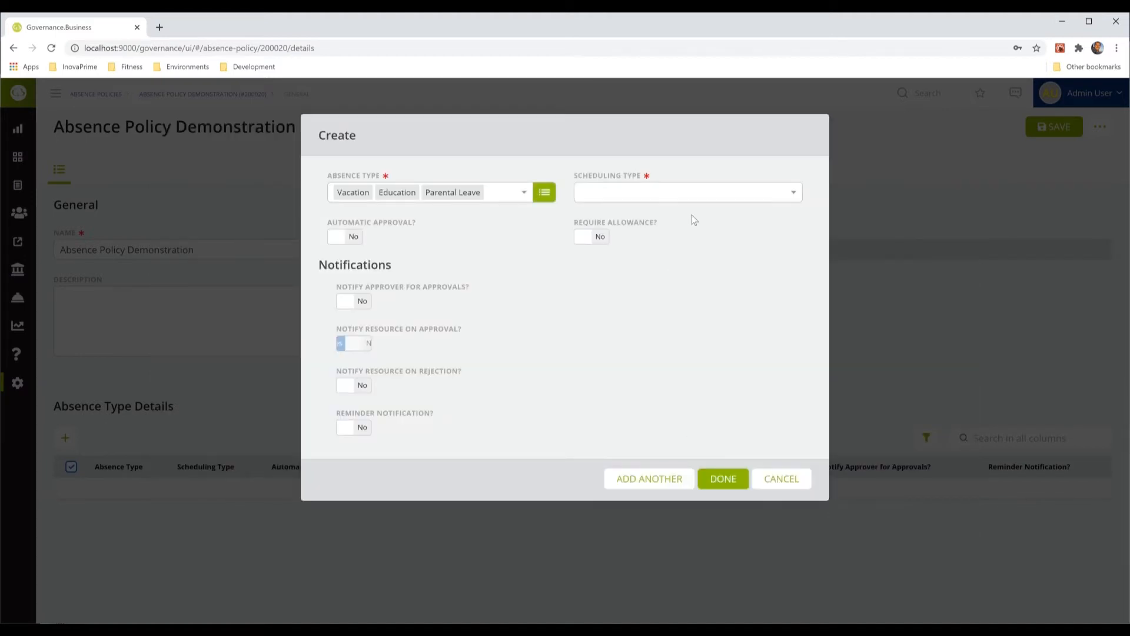
pyautogui.click(718, 198)
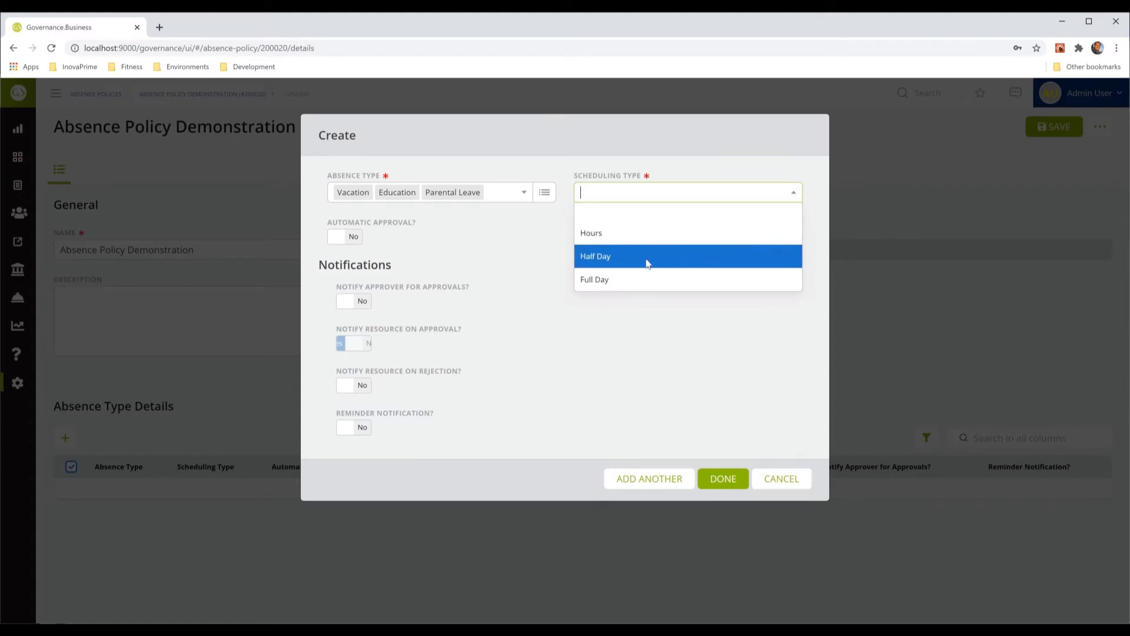
pyautogui.click(646, 259)
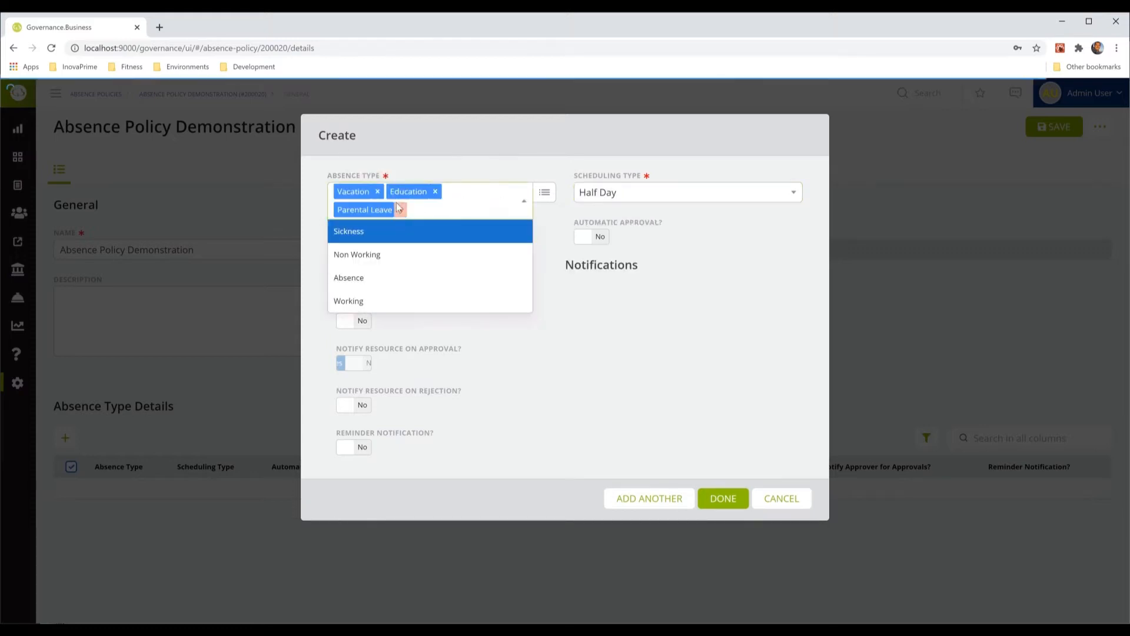
# - Remove Education and Parental Leave from the entry's absence types, keeping only Vacation
pyautogui.click(435, 191)
pyautogui.click(452, 192)
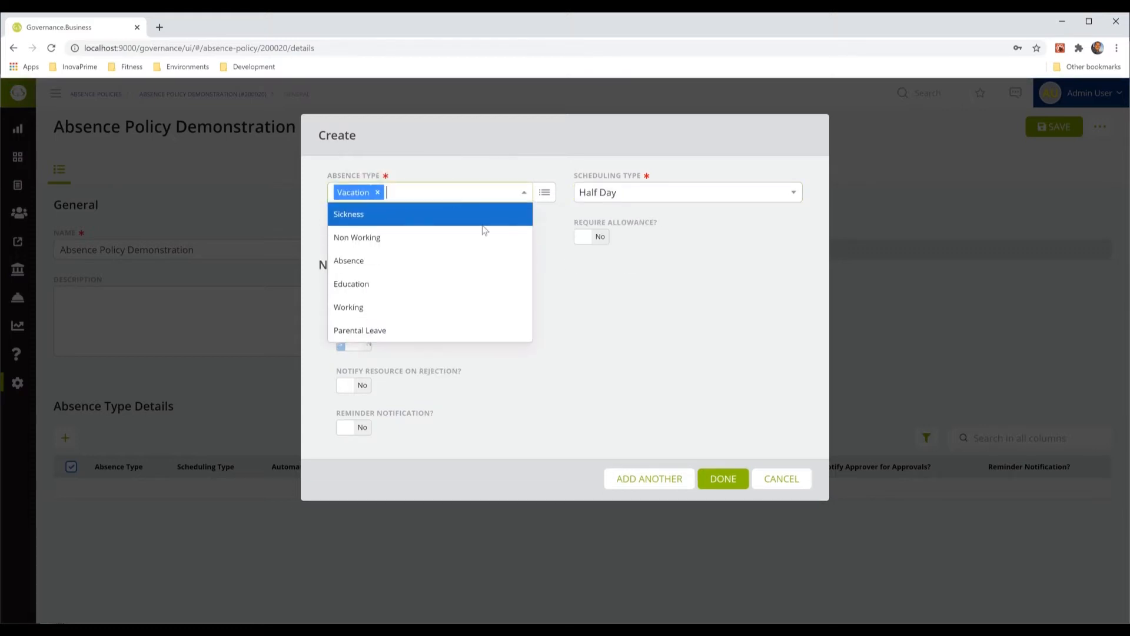
pyautogui.click(564, 263)
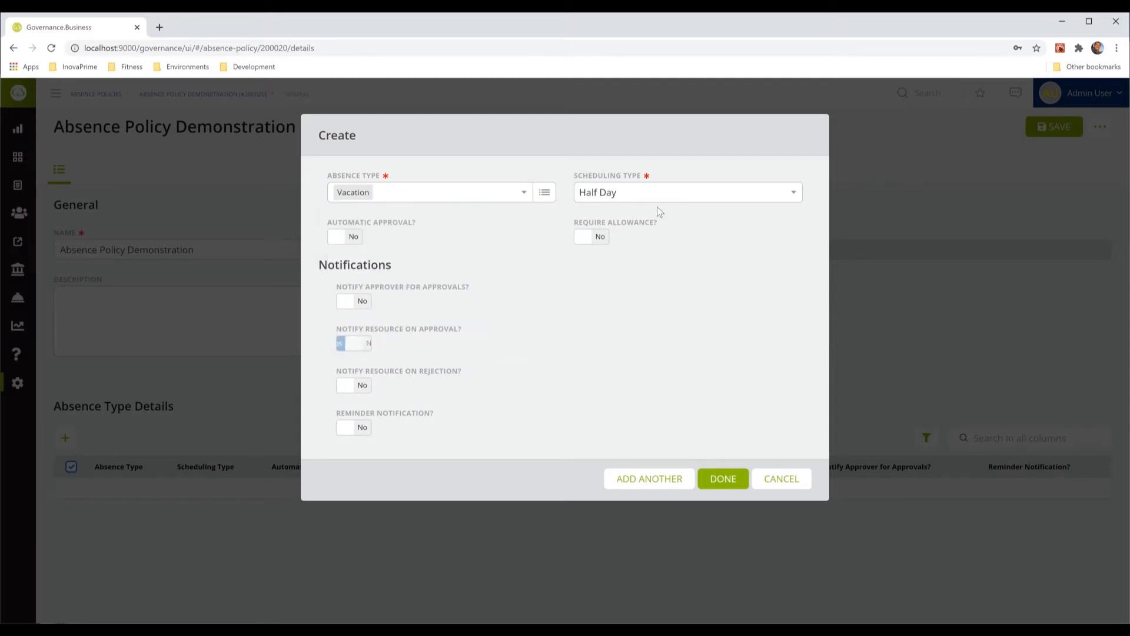
# - Set the Vacation entry to Full Day scheduling with an allowance required, and add it to the policy
pyautogui.click(672, 191)
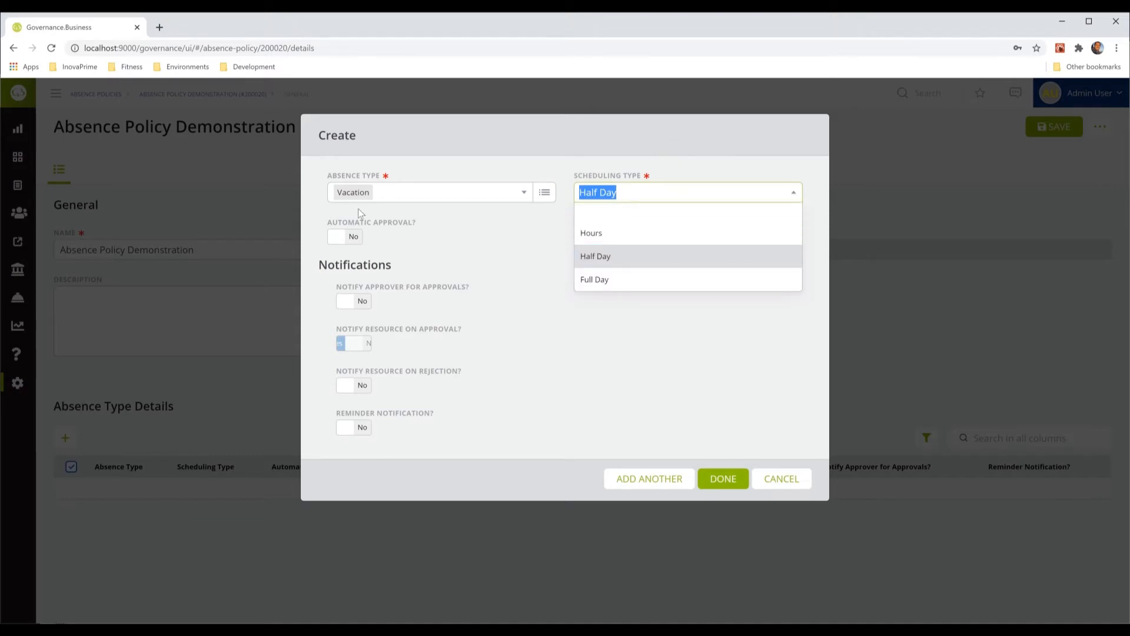
pyautogui.click(623, 277)
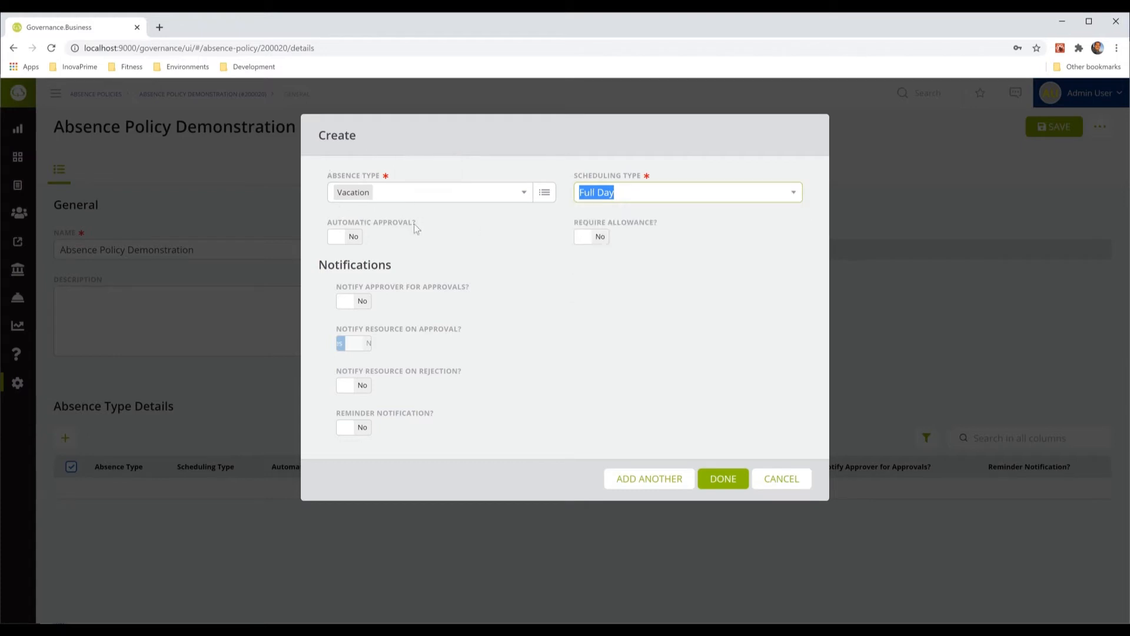
pyautogui.click(597, 240)
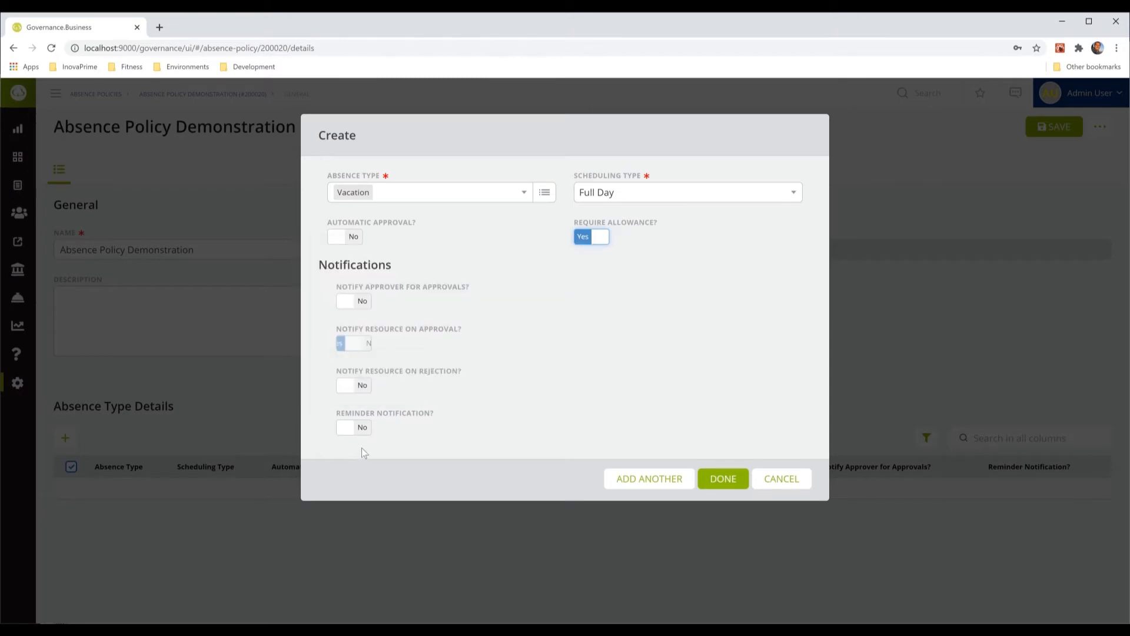
pyautogui.moveTo(538, 369)
pyautogui.click(651, 480)
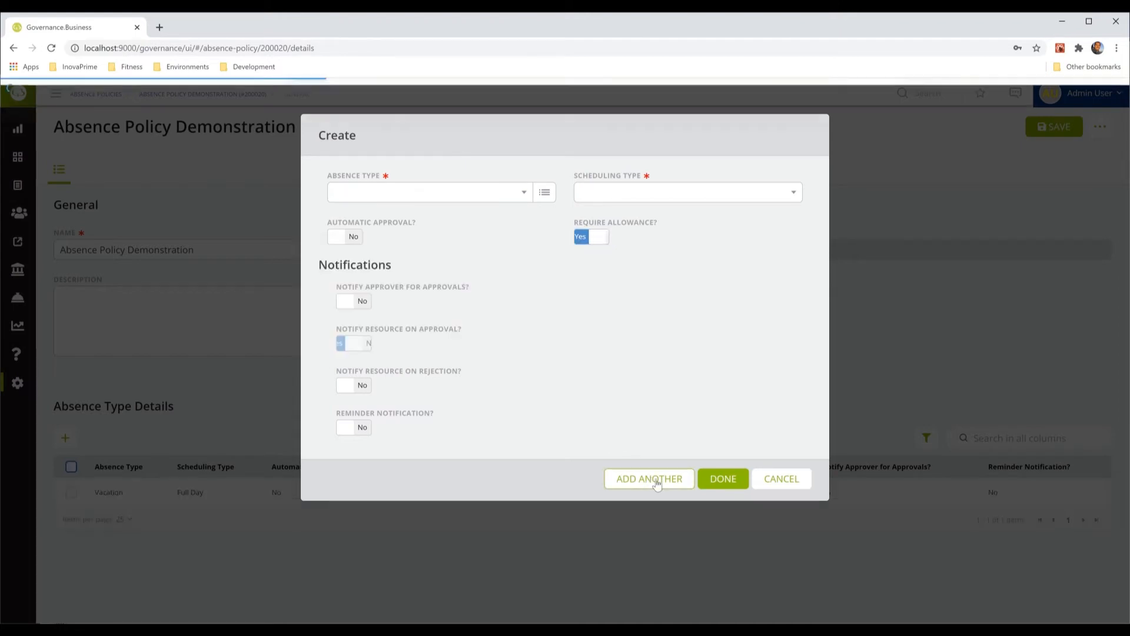
# - Add an Education entry to the policy with automatic approval enabled and Half Day scheduling
pyautogui.click(450, 199)
pyautogui.write('educa')
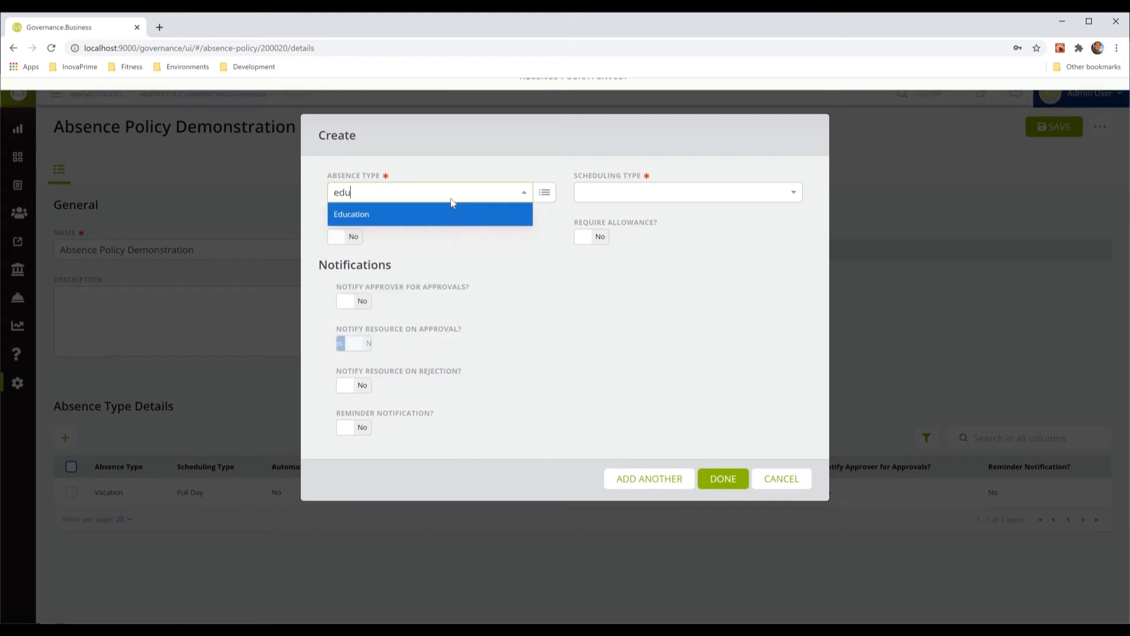
pyautogui.click(442, 221)
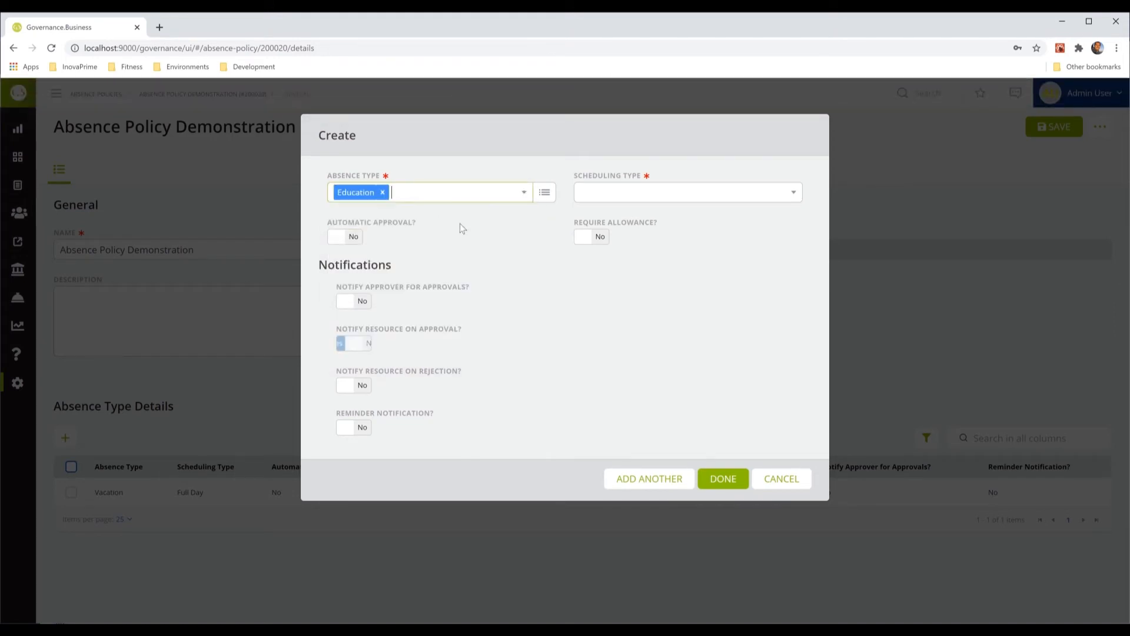
pyautogui.click(355, 238)
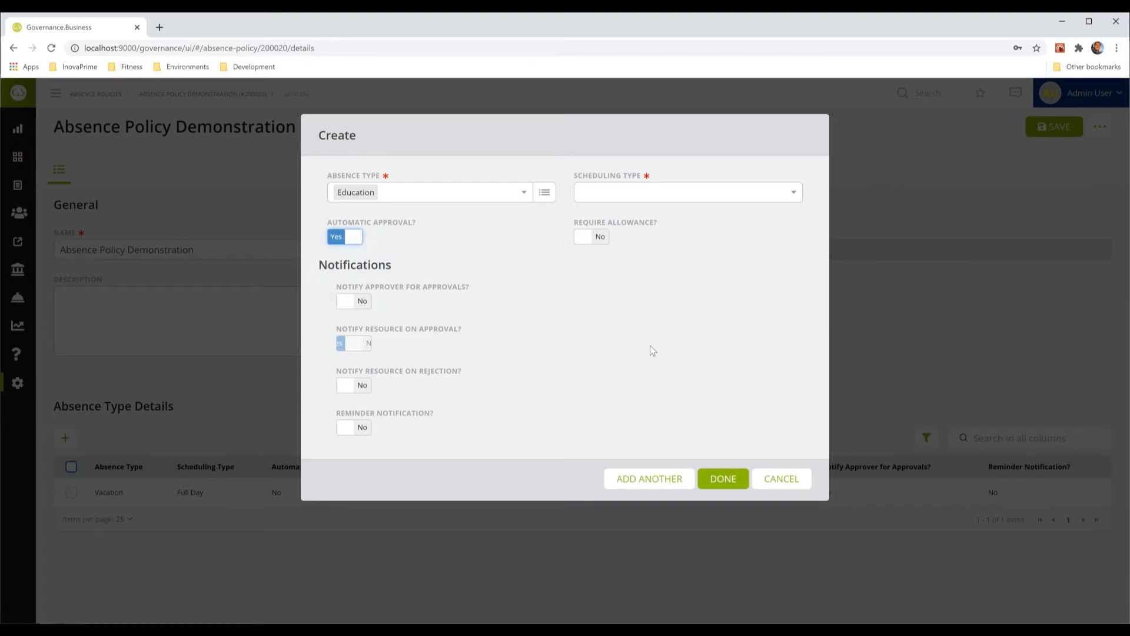
pyautogui.click(665, 194)
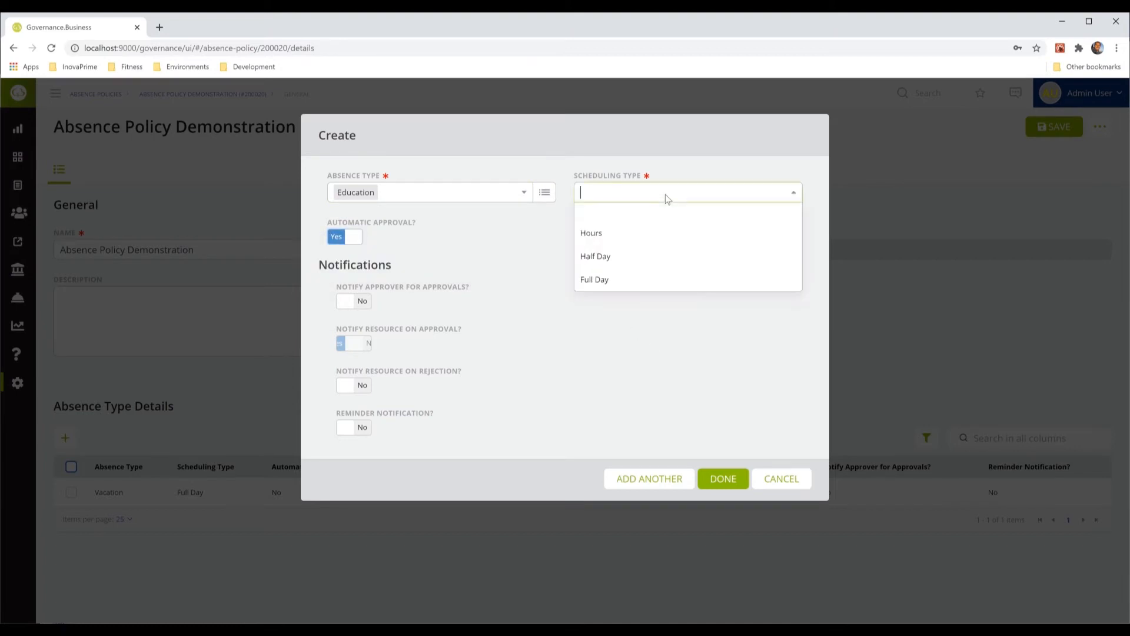
pyautogui.click(623, 256)
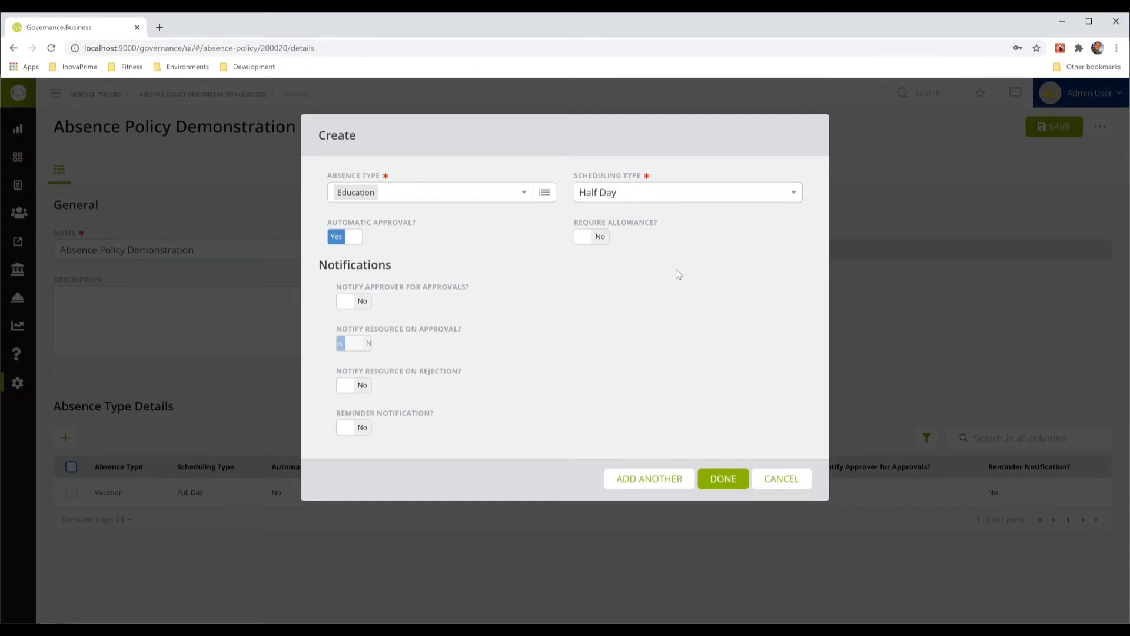
pyautogui.click(650, 478)
# - Add a Parental Leave entry to the policy with Hours scheduling and automatic approval, and finish creating entries
pyautogui.click(429, 199)
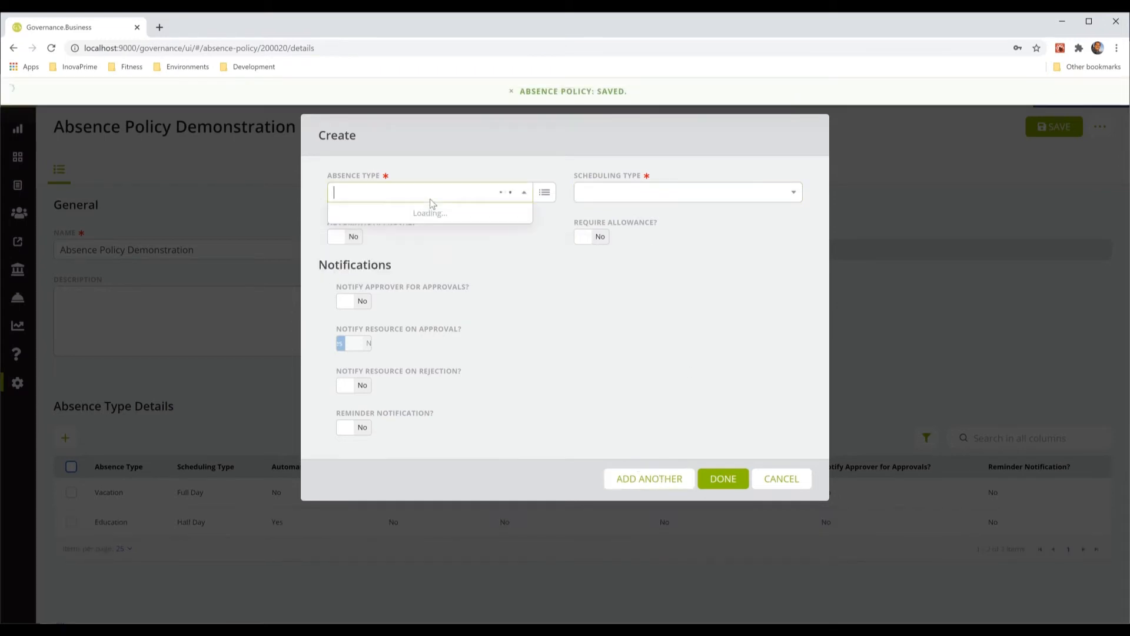
pyautogui.write('parenta')
pyautogui.press('Return')
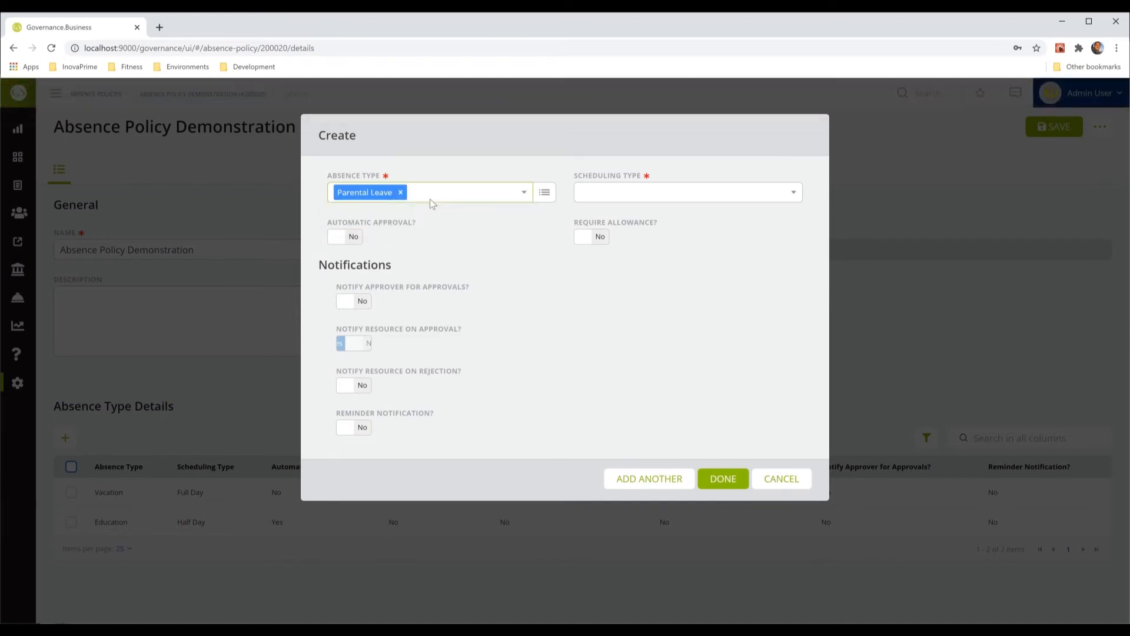
pyautogui.click(701, 193)
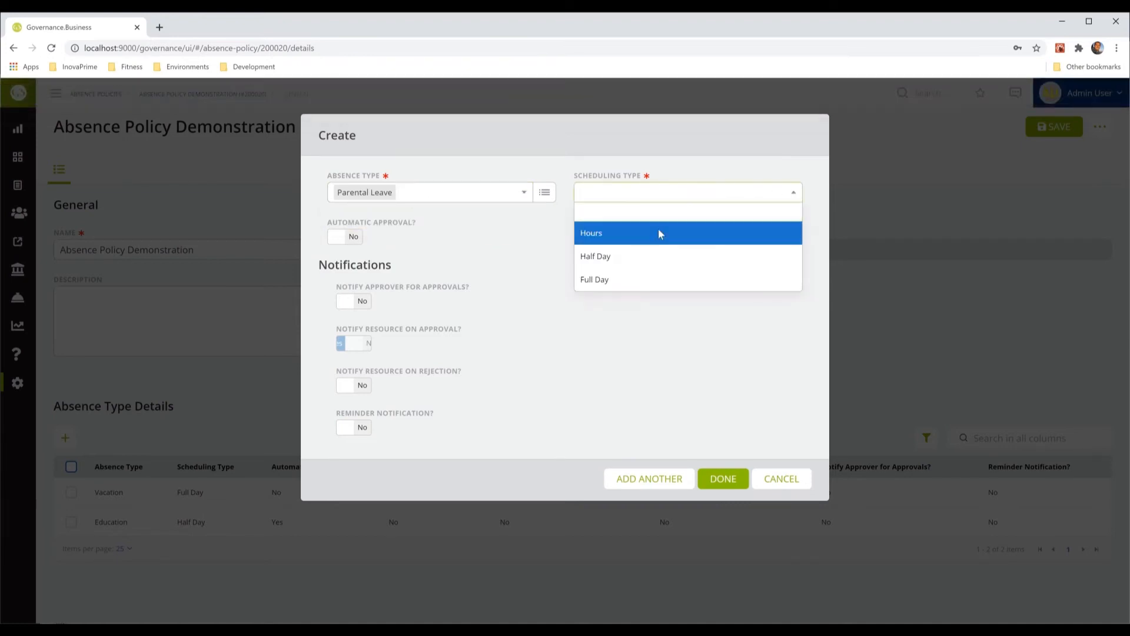
pyautogui.click(654, 230)
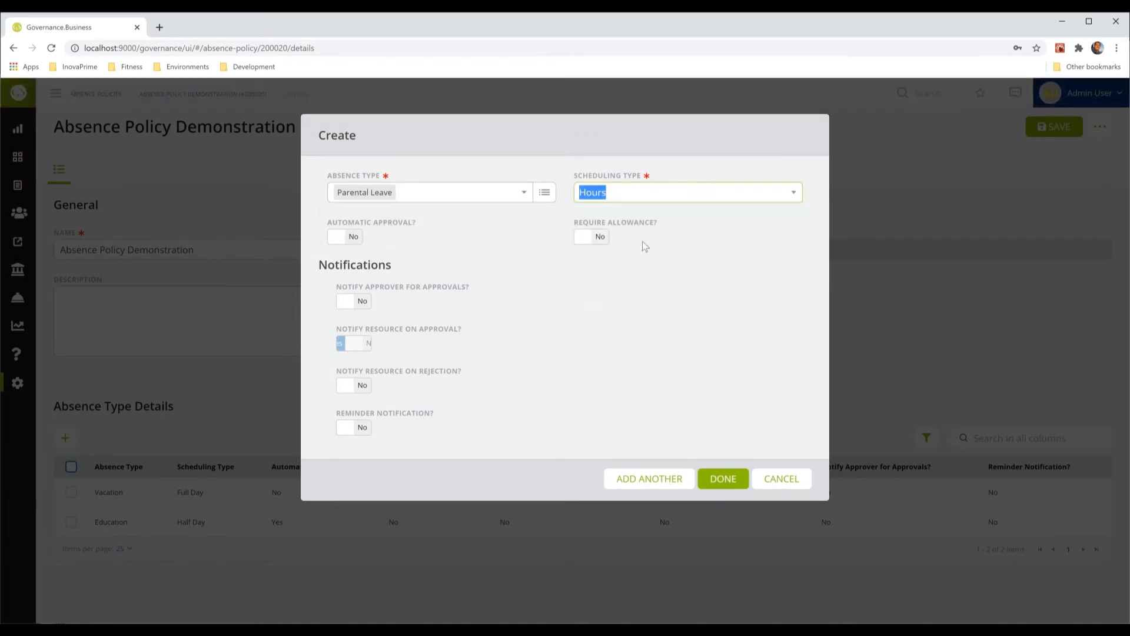
pyautogui.click(723, 342)
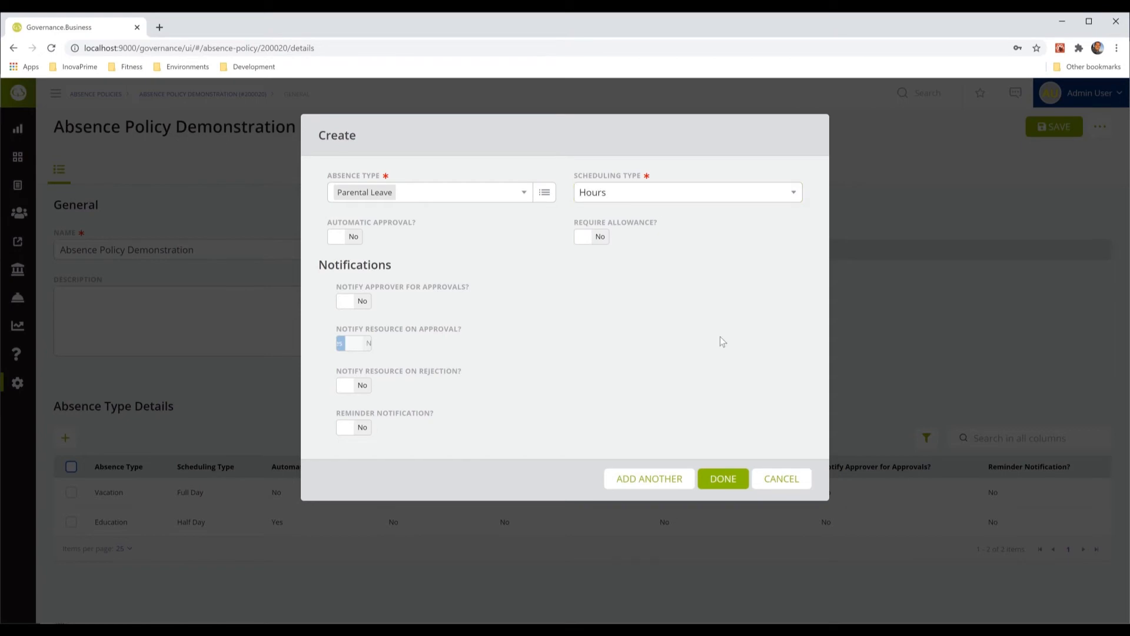
pyautogui.click(351, 238)
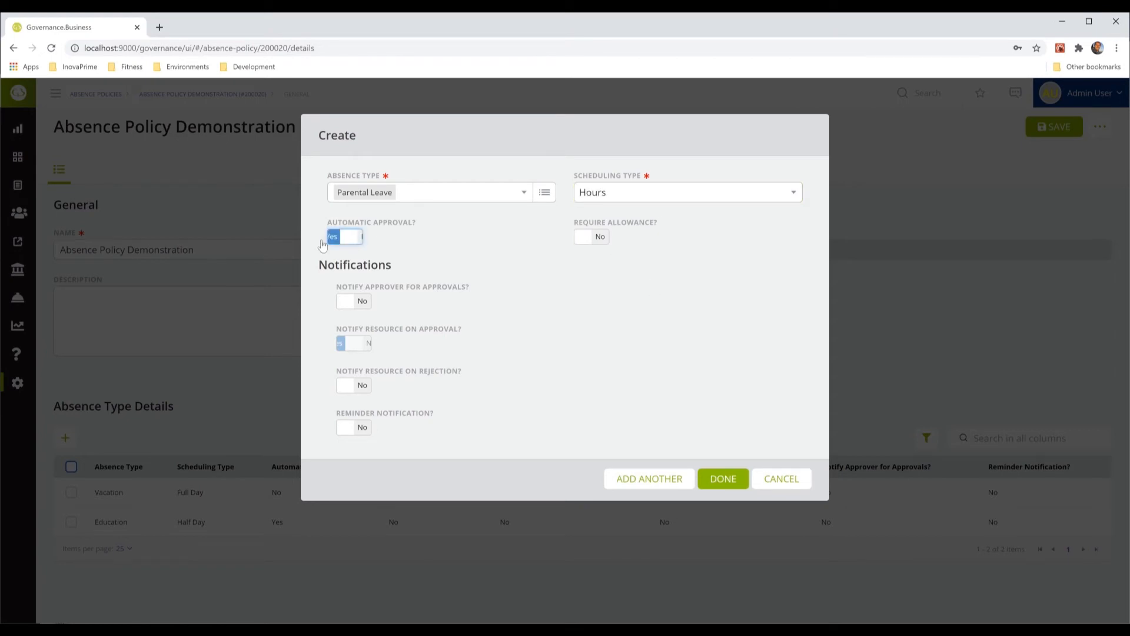
pyautogui.click(724, 478)
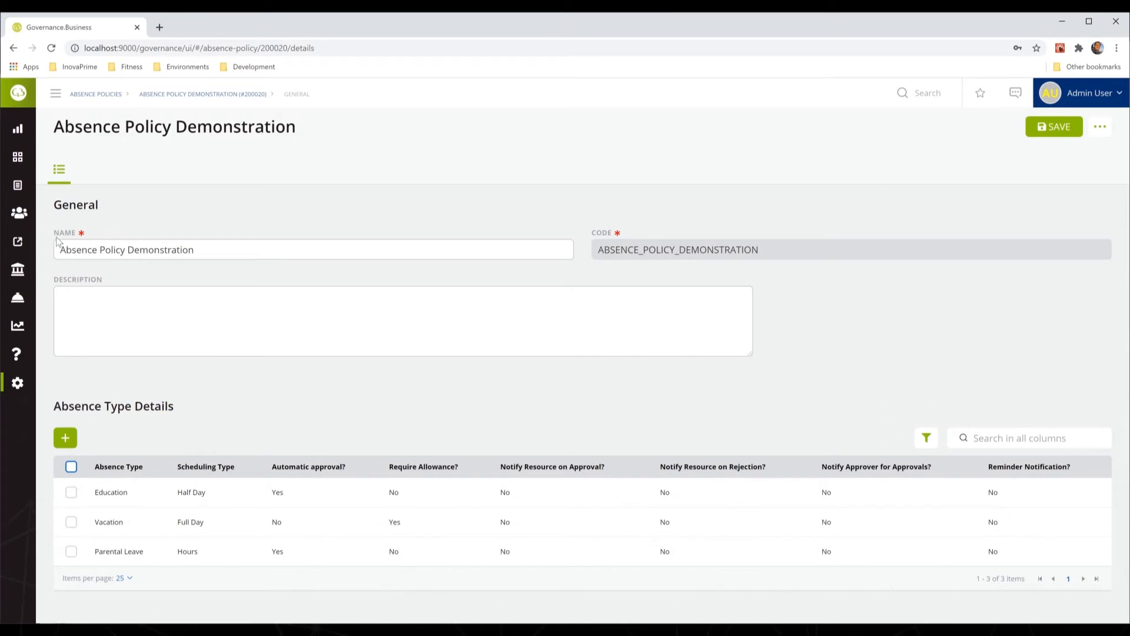
# - Open the absence policies of the first person listed under Resource Management's Resources
pyautogui.moveTo(24, 282)
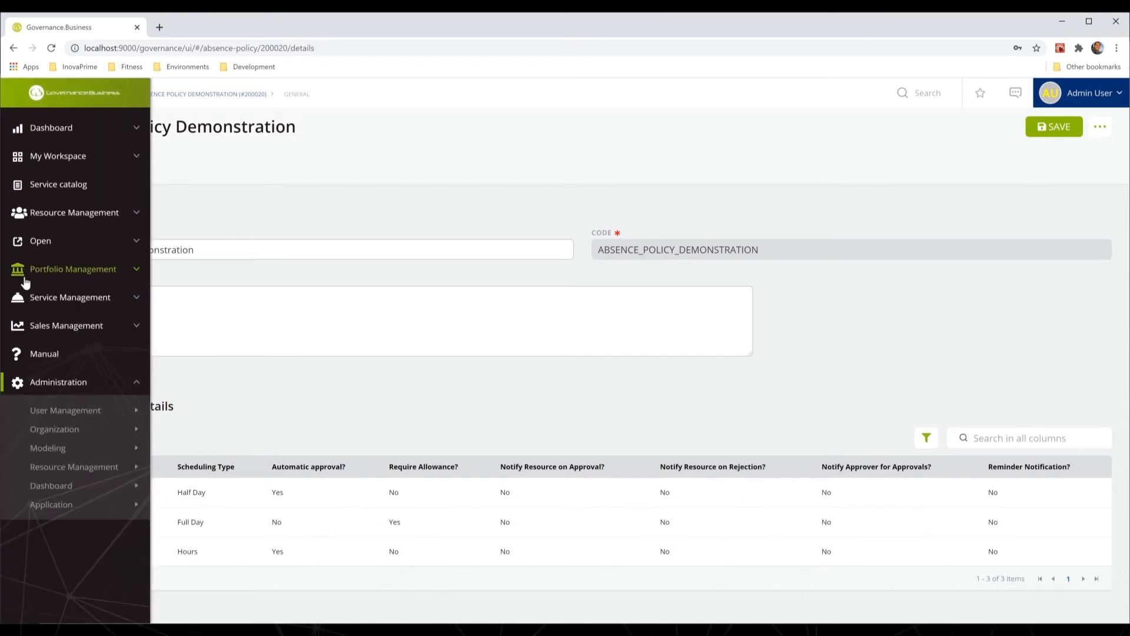
pyautogui.click(59, 219)
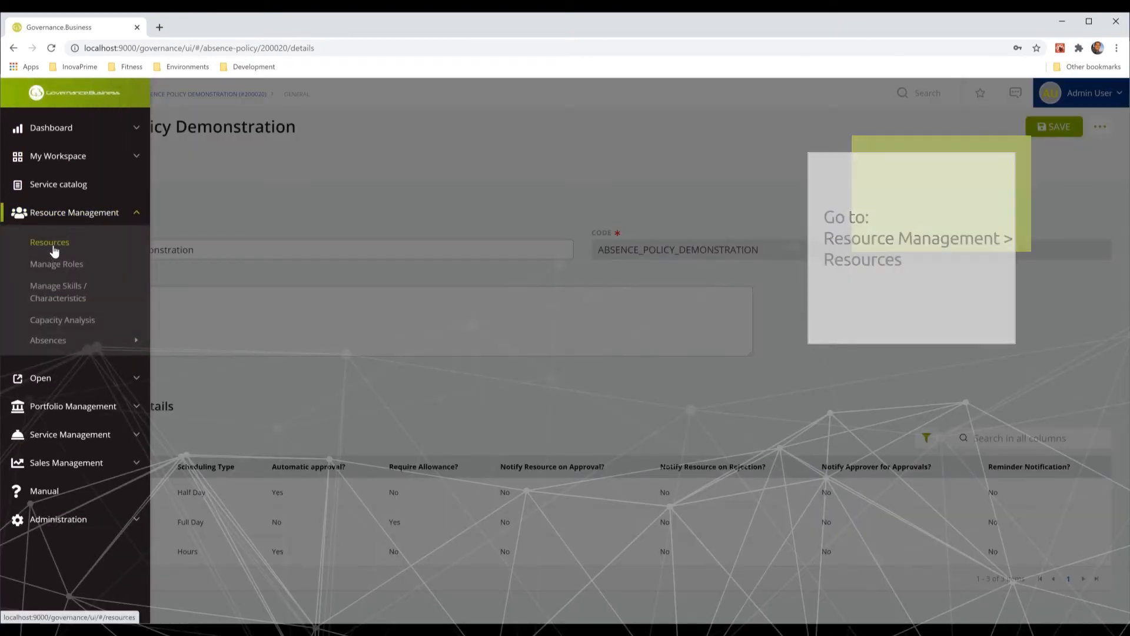
pyautogui.click(53, 248)
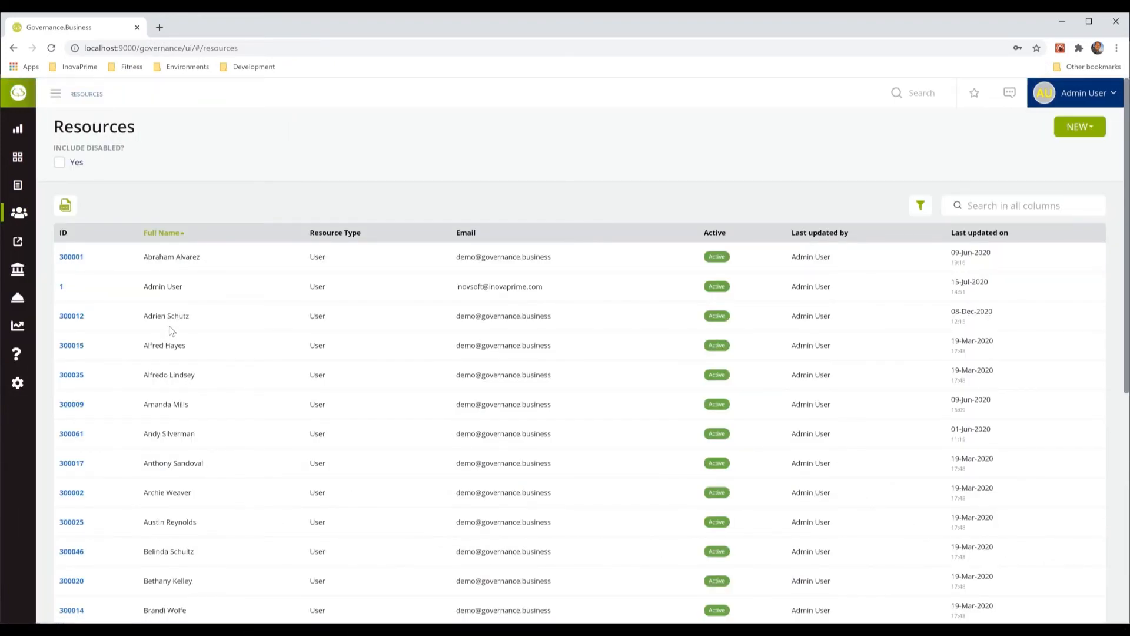
pyautogui.click(78, 261)
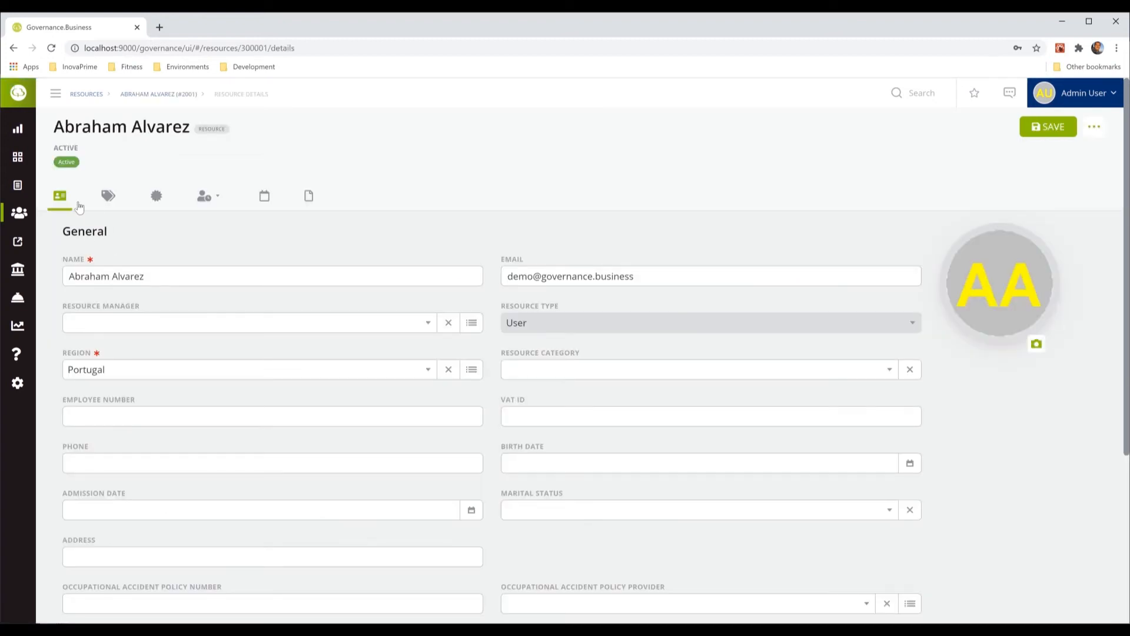
pyautogui.click(215, 203)
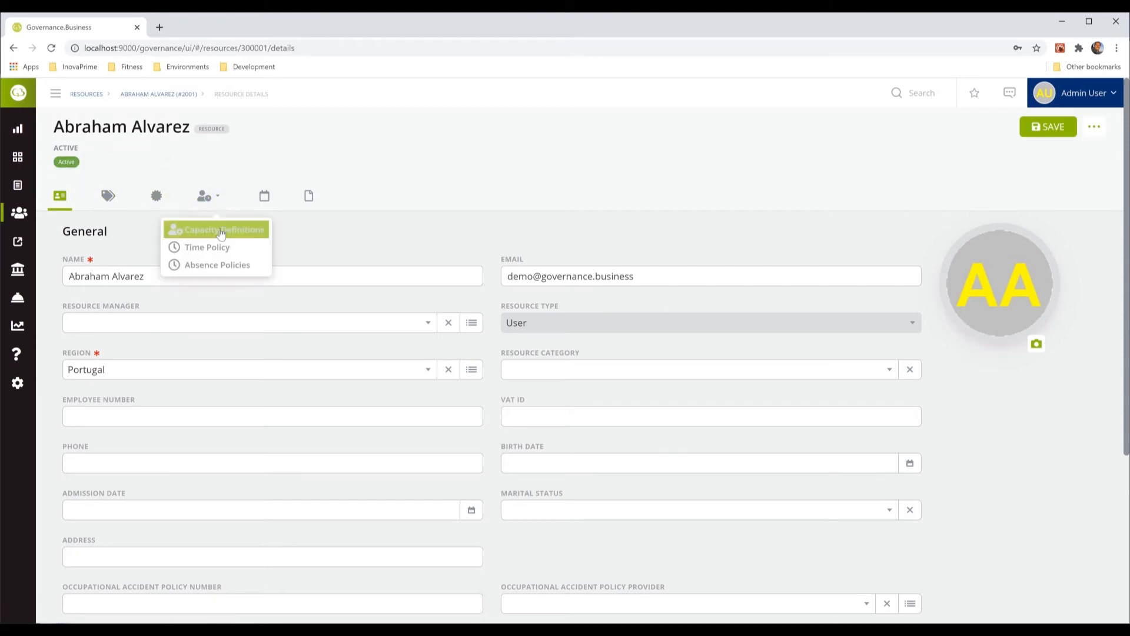
pyautogui.click(228, 269)
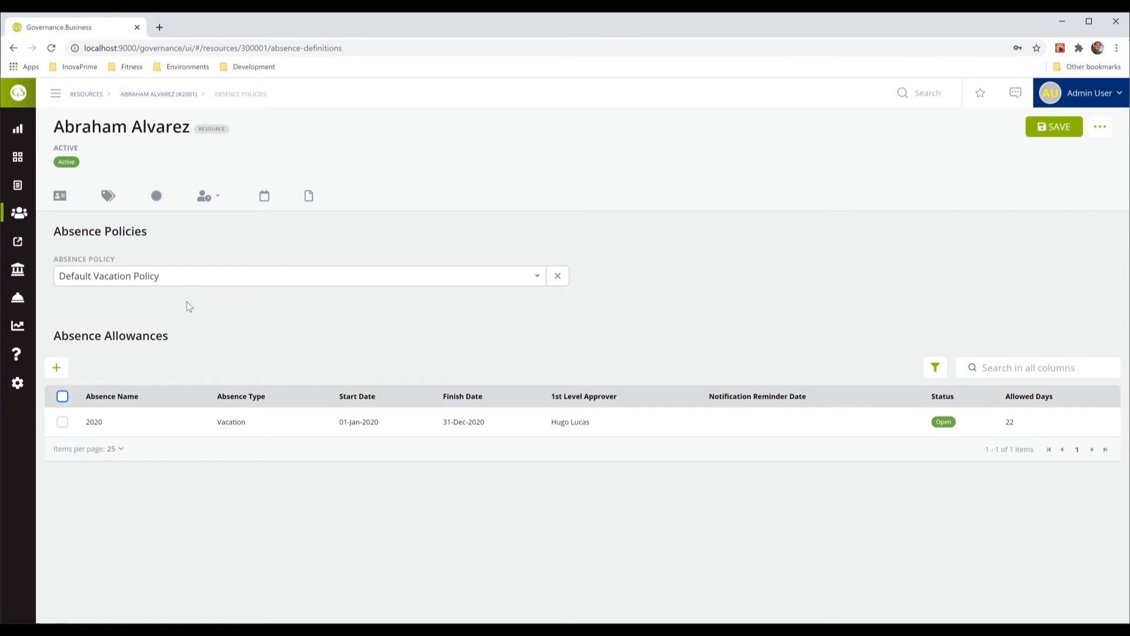
# - Delete the resource's 2020 vacation allowance and assign Absence Policy Demonstration as the absence policy
pyautogui.click(64, 424)
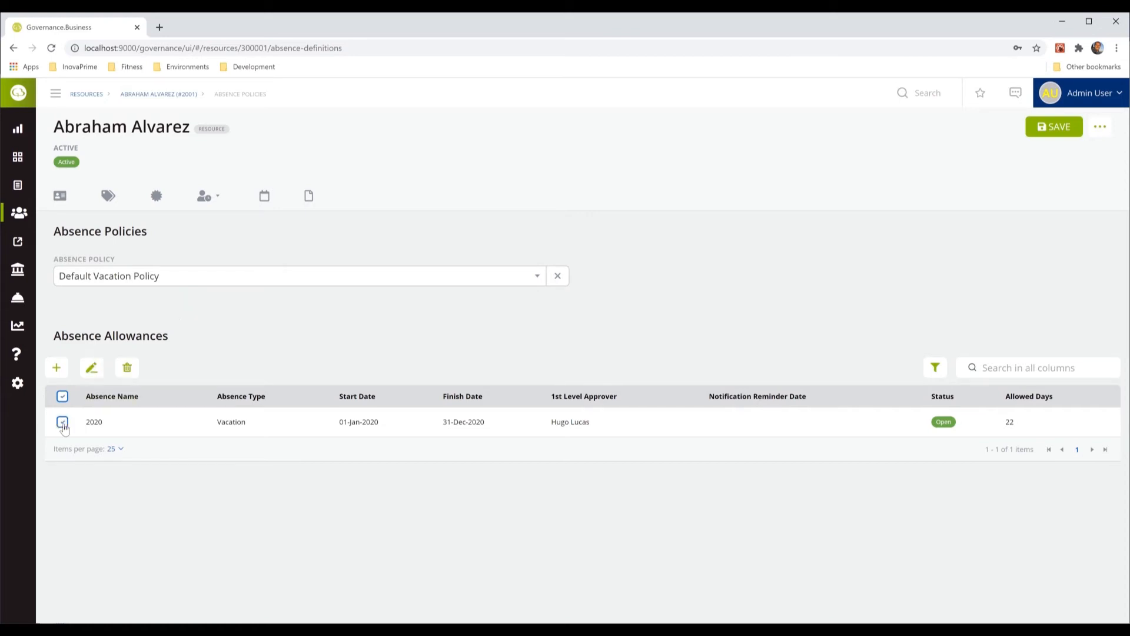
pyautogui.click(130, 370)
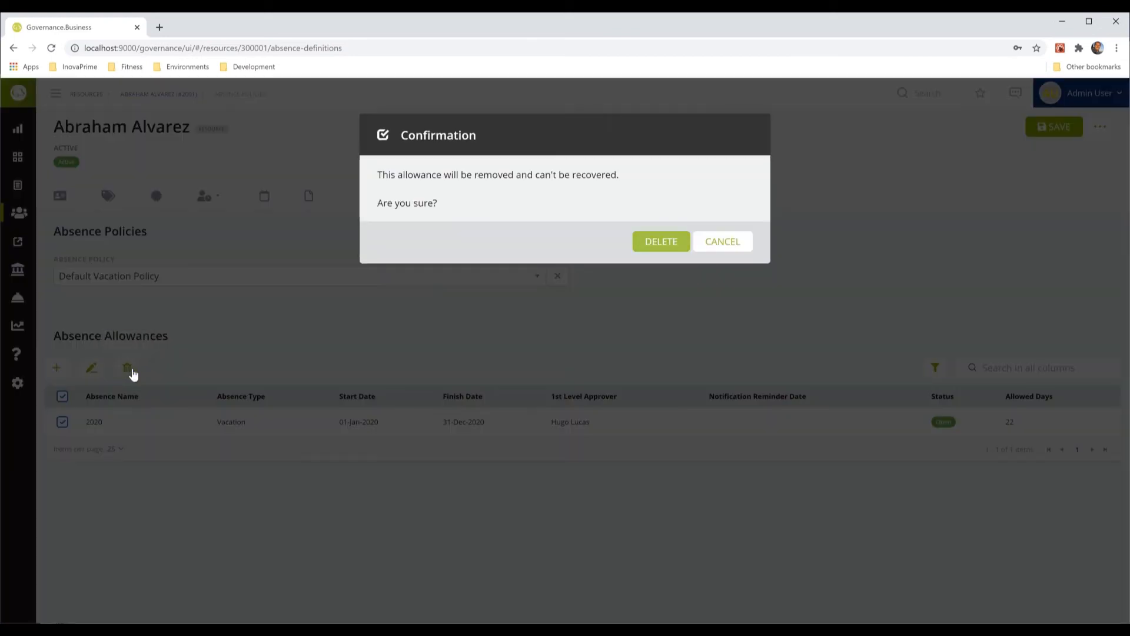
pyautogui.click(655, 245)
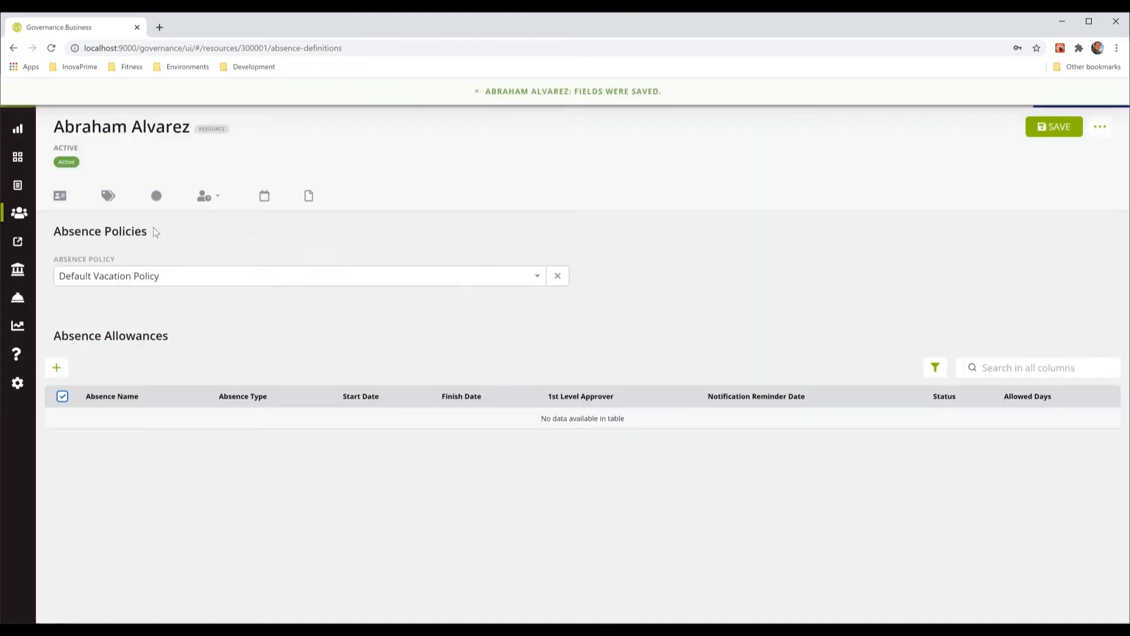
pyautogui.click(467, 278)
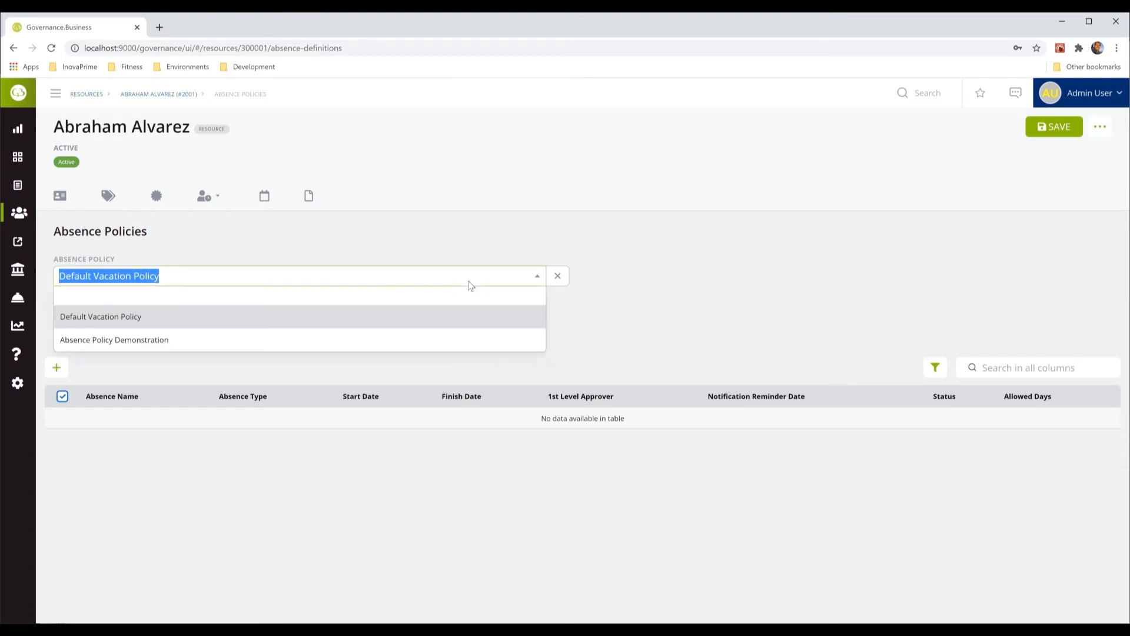
pyautogui.click(234, 339)
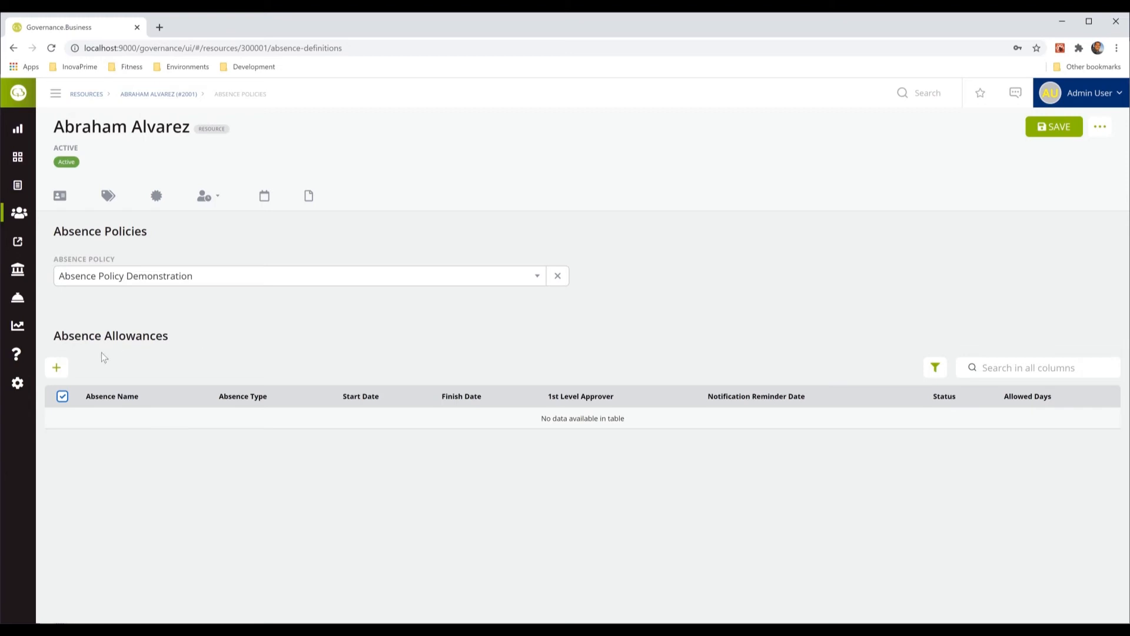
# - Start a new absence allowance for the resource named Vacations - 2020 with absence type Vacation
pyautogui.click(56, 368)
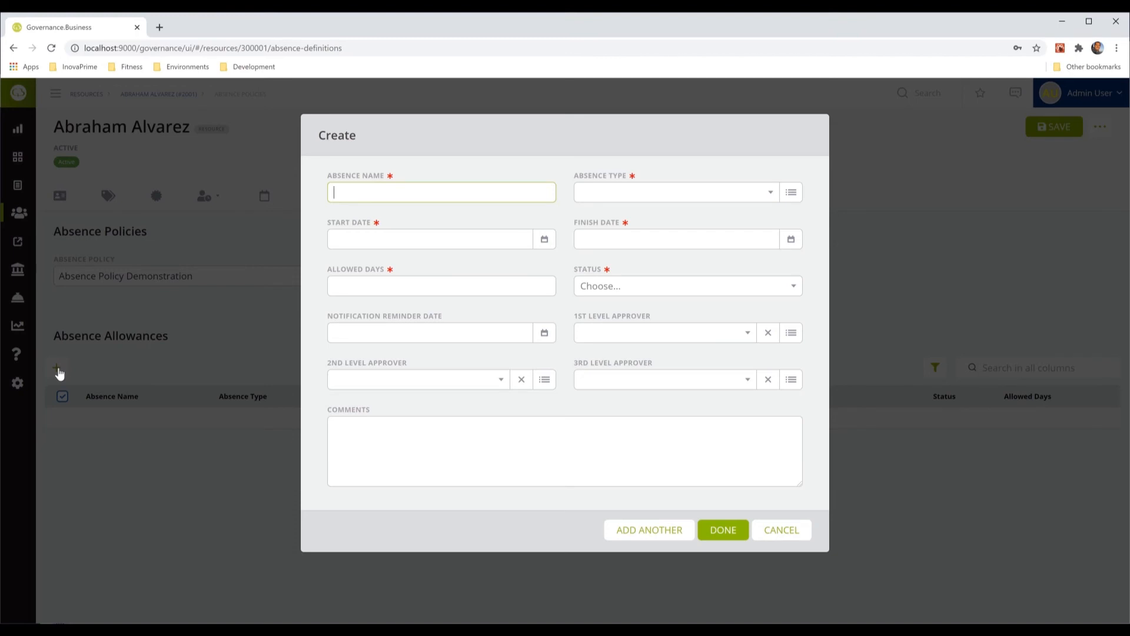
pyautogui.write('Vacations - 2020')
pyautogui.click(667, 195)
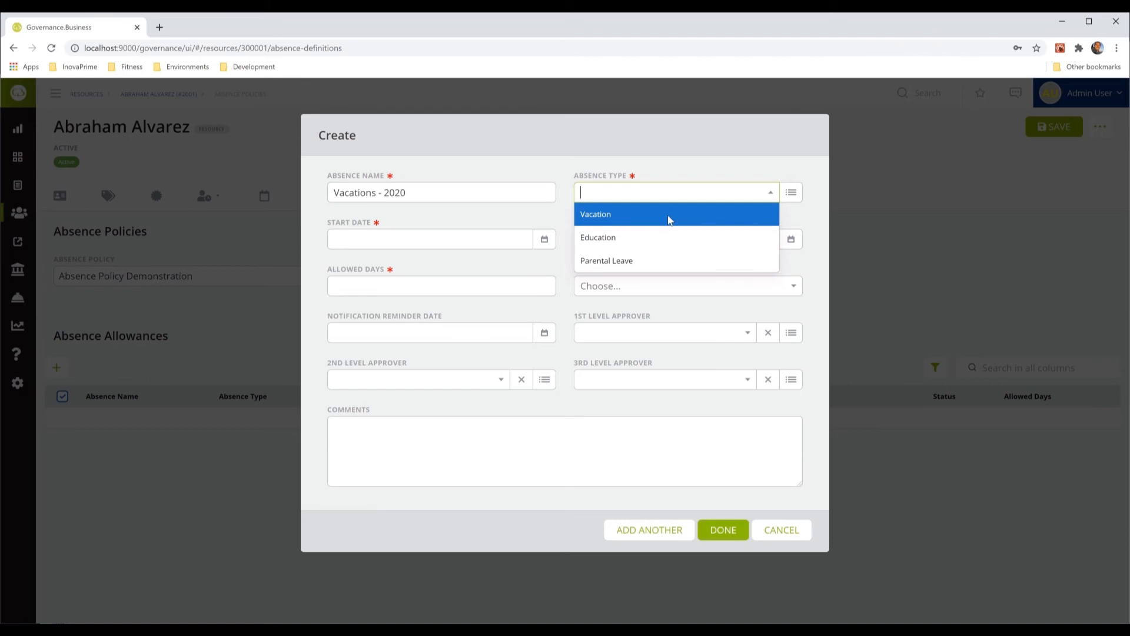
pyautogui.click(668, 217)
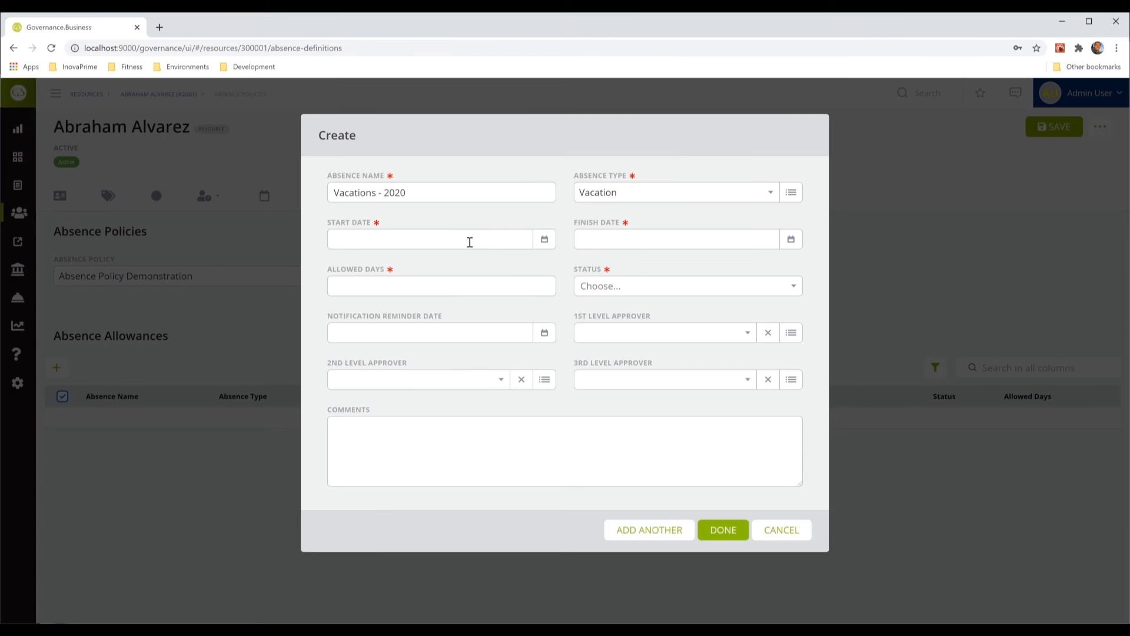
# - Set the allowance's start date to 01-Jan-2020 and its finish date to 31-Mar-2021
pyautogui.write('1-1')
pyautogui.press('Tab')
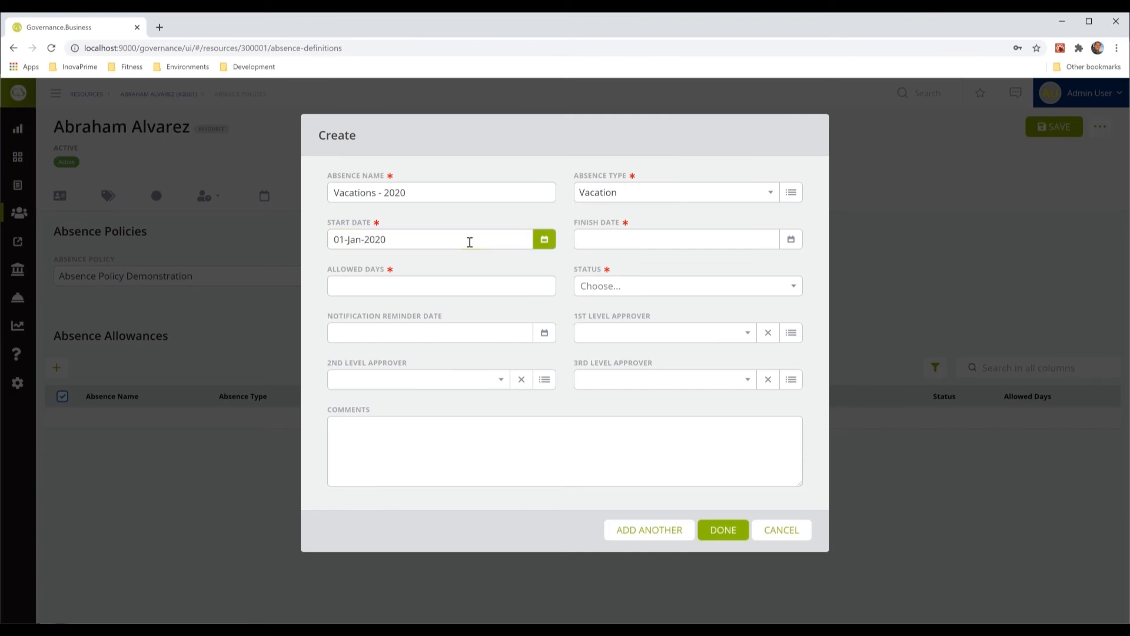
pyautogui.click(651, 234)
pyautogui.write('31-12-20')
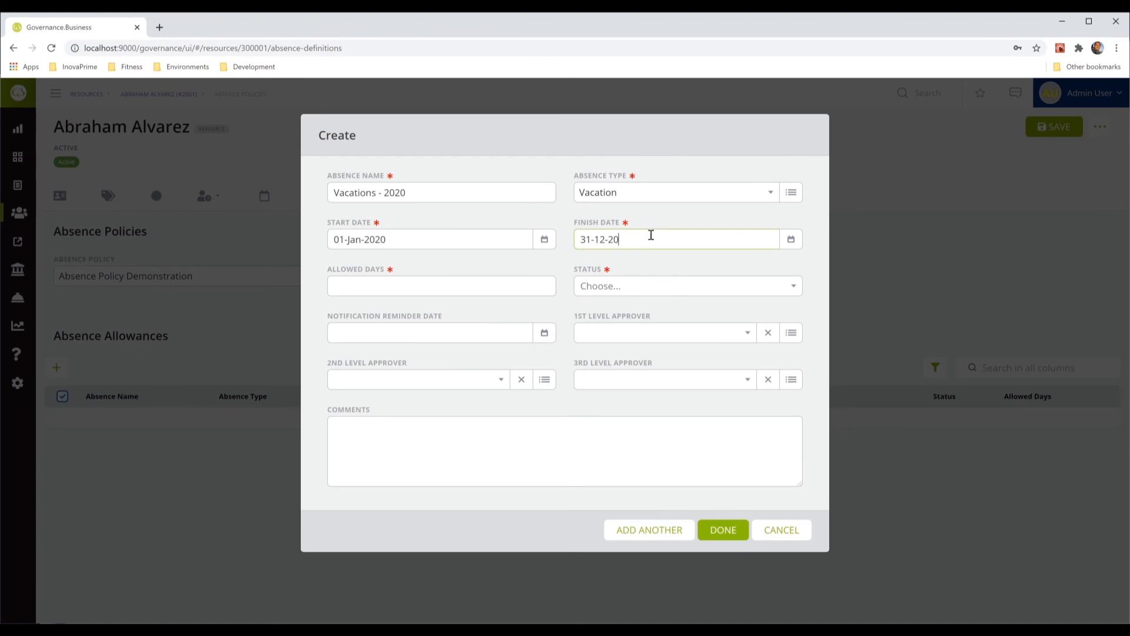
pyautogui.press('BackSpace')
pyautogui.press('BackSpace')
pyautogui.press('BackSpace')
pyautogui.press('BackSpace')
pyautogui.press('BackSpace')
pyautogui.write('3-201')
pyautogui.press('BackSpace')
pyautogui.write('21')
pyautogui.press('Tab')
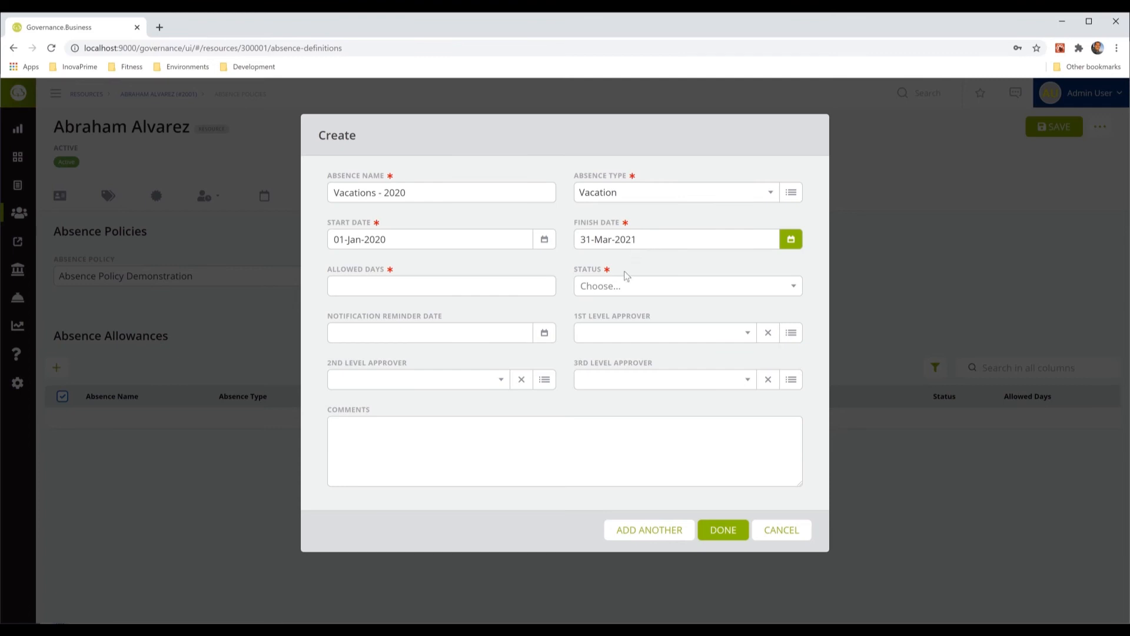
# - Set the allowance to 22 allowed days with status Open
pyautogui.click(433, 290)
pyautogui.write('22')
pyautogui.click(657, 292)
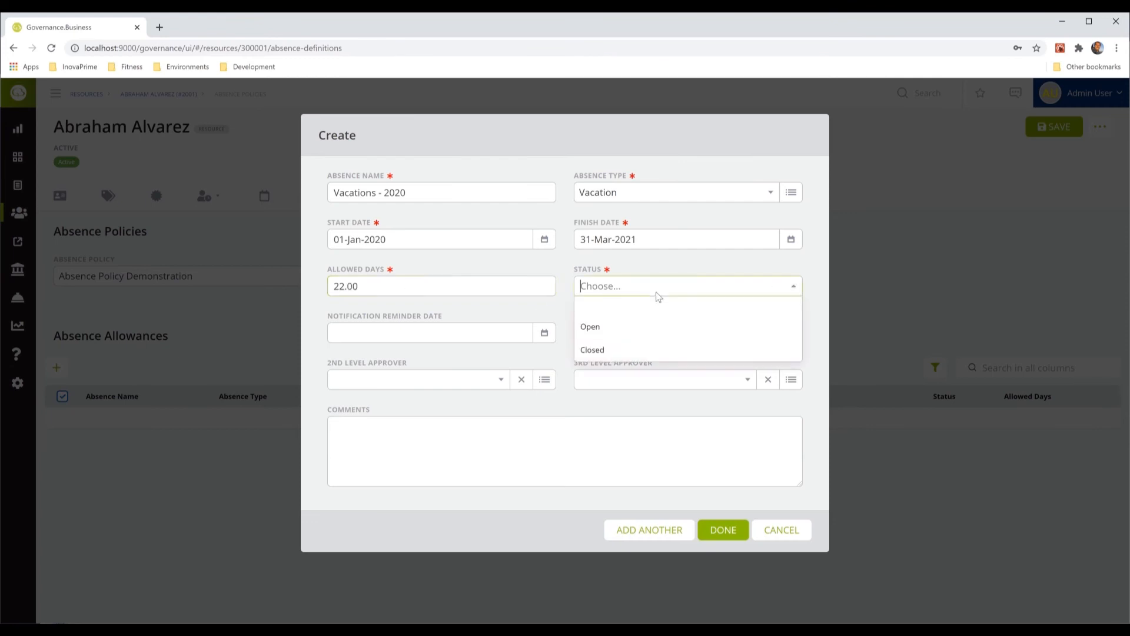
pyautogui.click(621, 331)
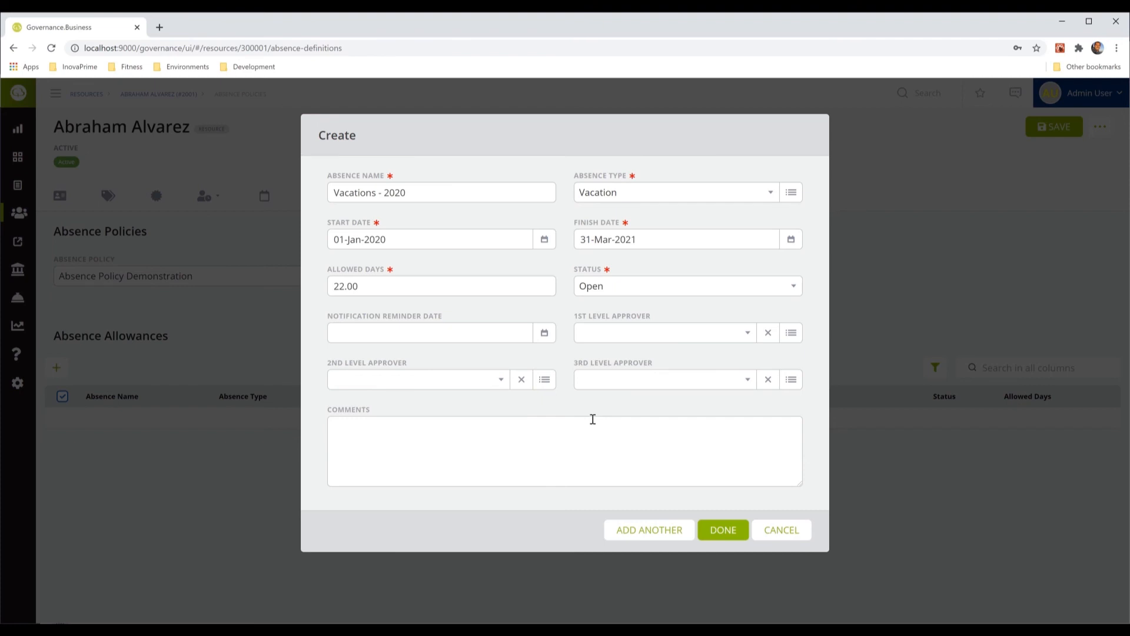
# - Choose the 1st level approver by name for the allowance and finish creating it
pyautogui.click(613, 336)
pyautogui.write('Hugo')
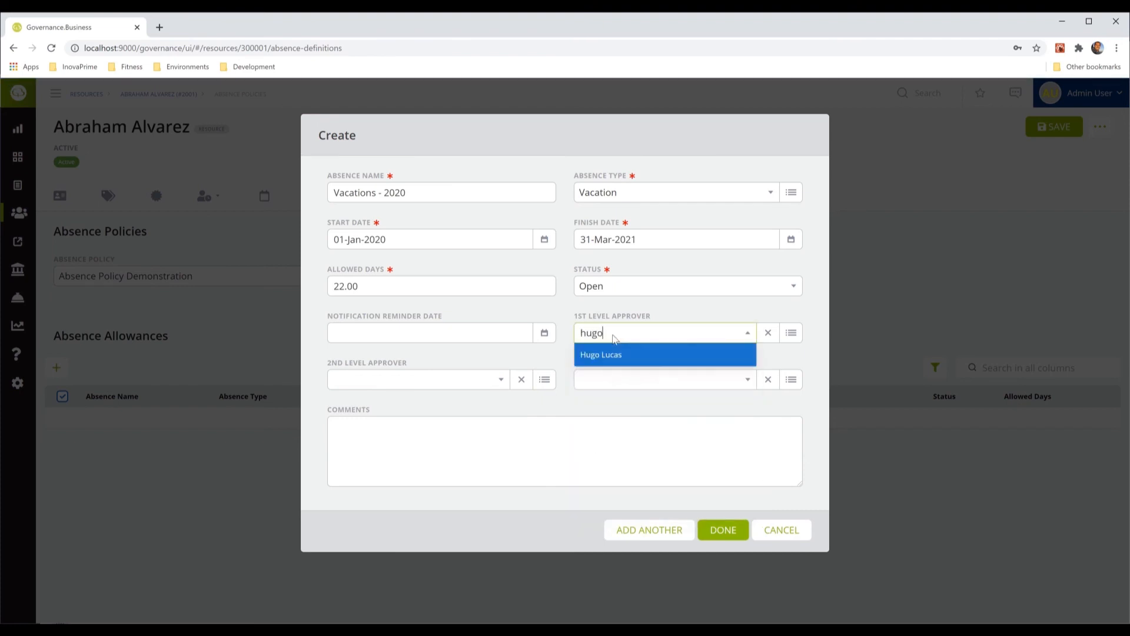
pyautogui.press('Return')
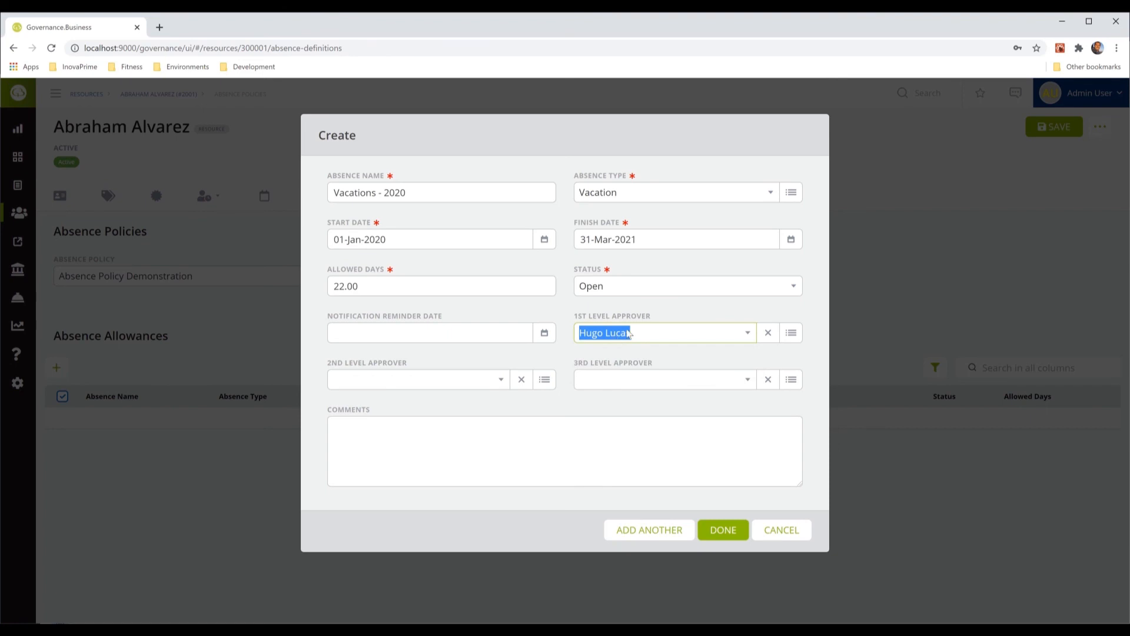
pyautogui.click(630, 315)
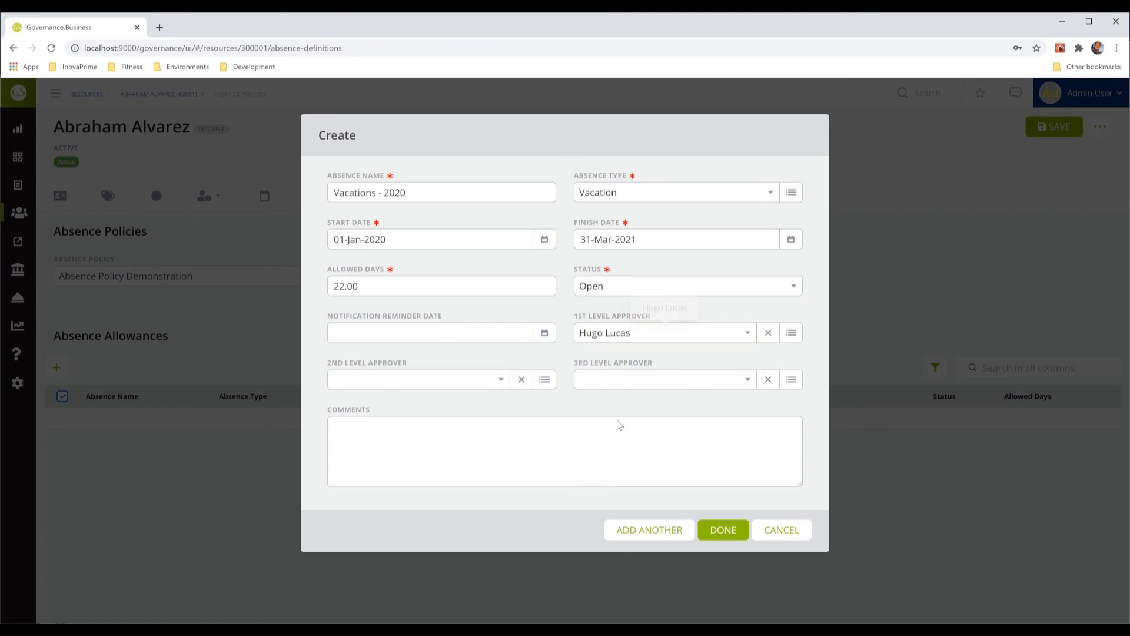
pyautogui.click(725, 532)
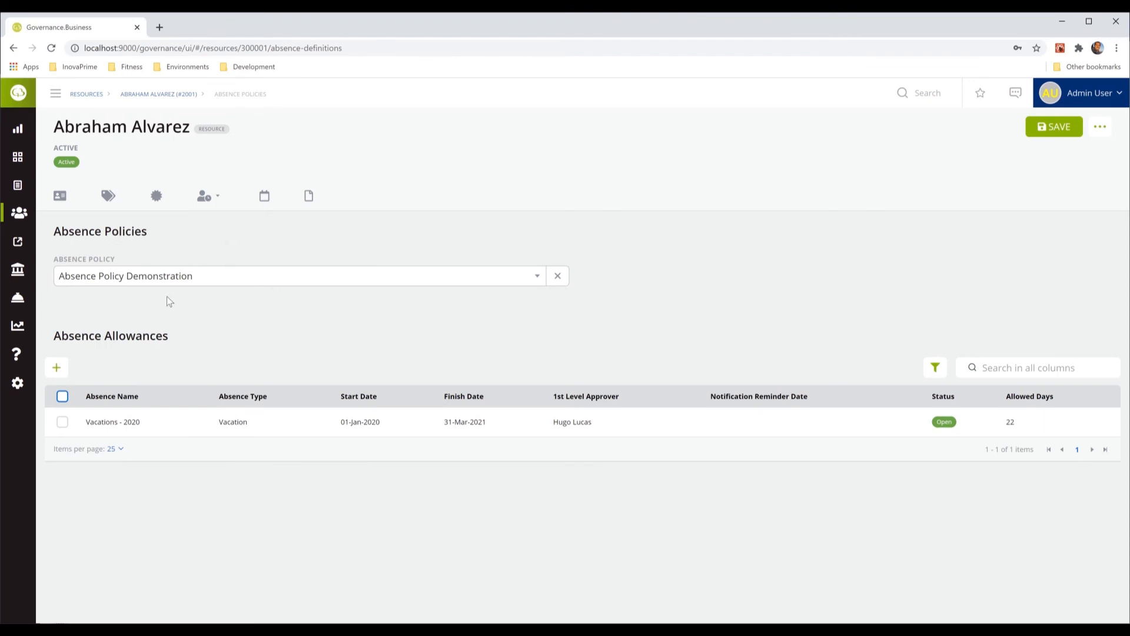
# - Start a second absence allowance for the resource named Vacations - 2021 with absence type Vacation
pyautogui.click(57, 367)
pyautogui.write('Vacations')
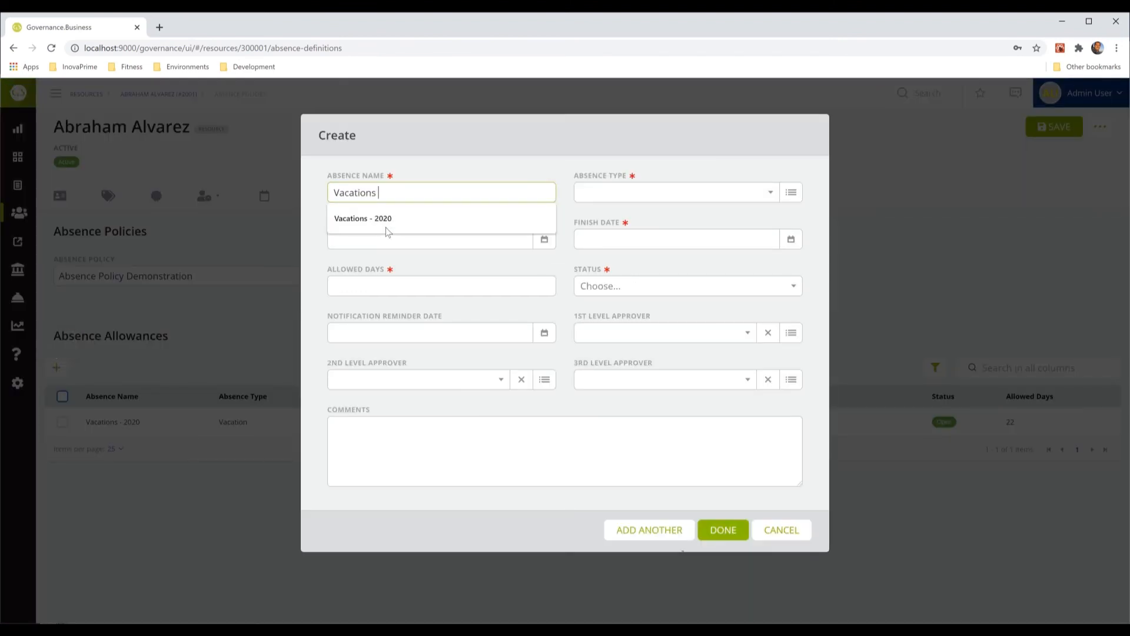
pyautogui.write(' - 2021')
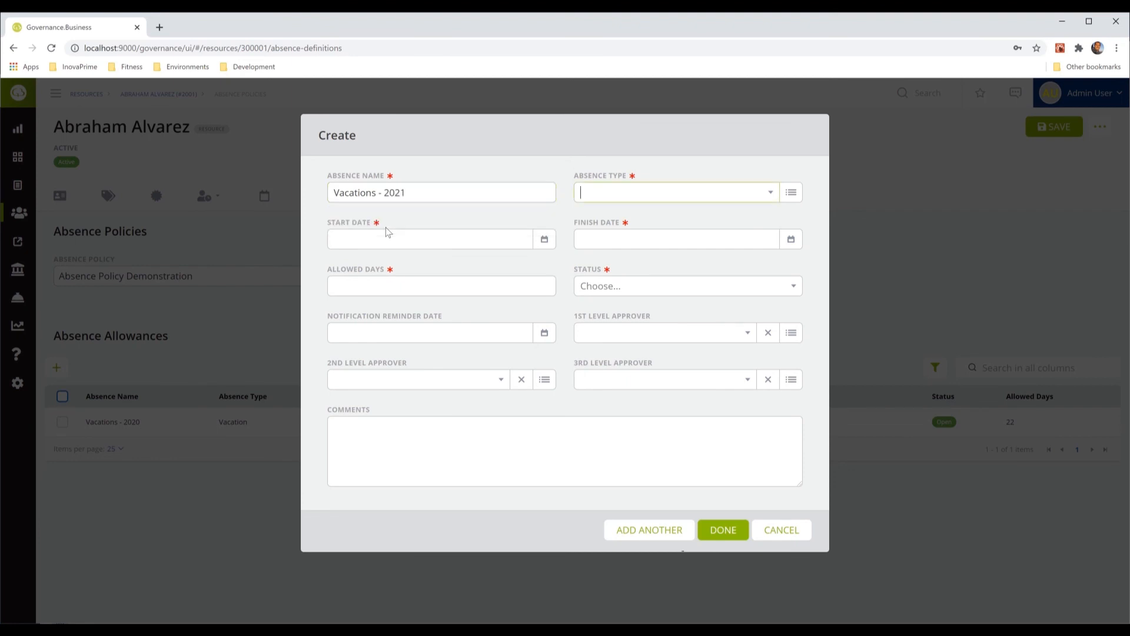
pyautogui.click(675, 191)
pyautogui.click(631, 218)
pyautogui.click(676, 166)
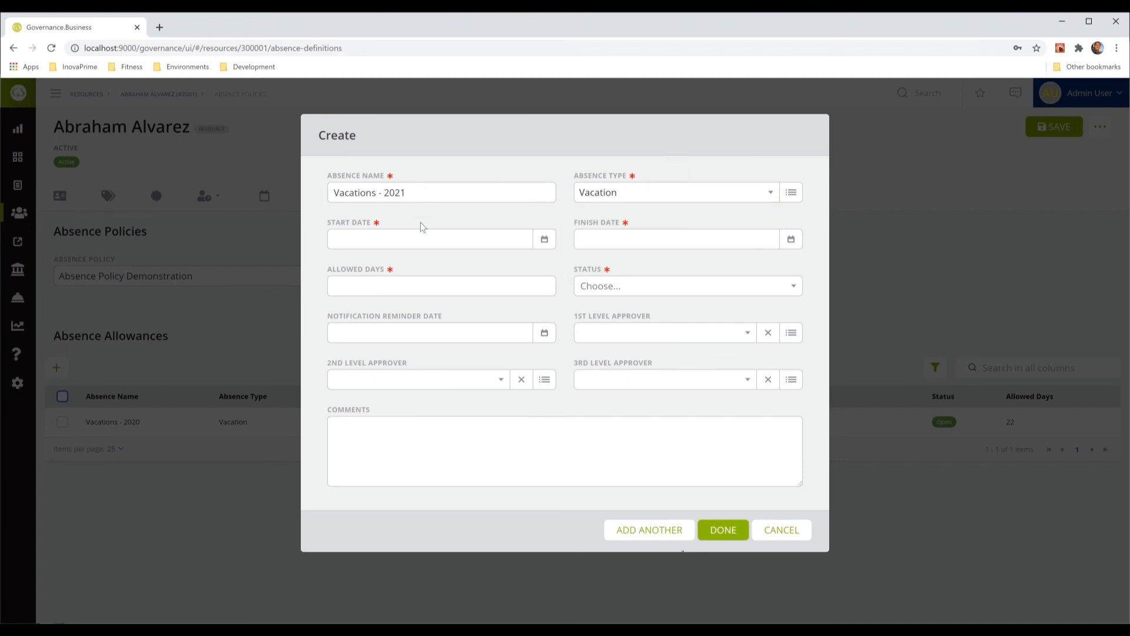
# - Set the Vacations - 2021 allowance to start on 01-Jan-2021 and finish on 31-Mar-2022
pyautogui.write('1-1-2021')
pyautogui.press('Tab')
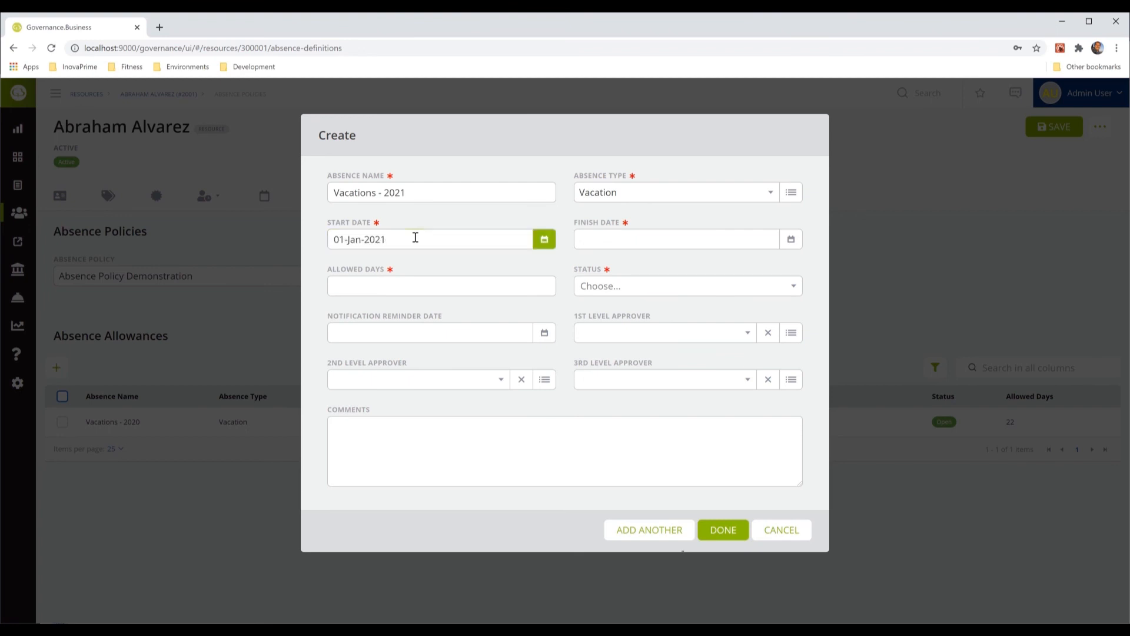
pyautogui.click(647, 243)
pyautogui.write('31-3-')
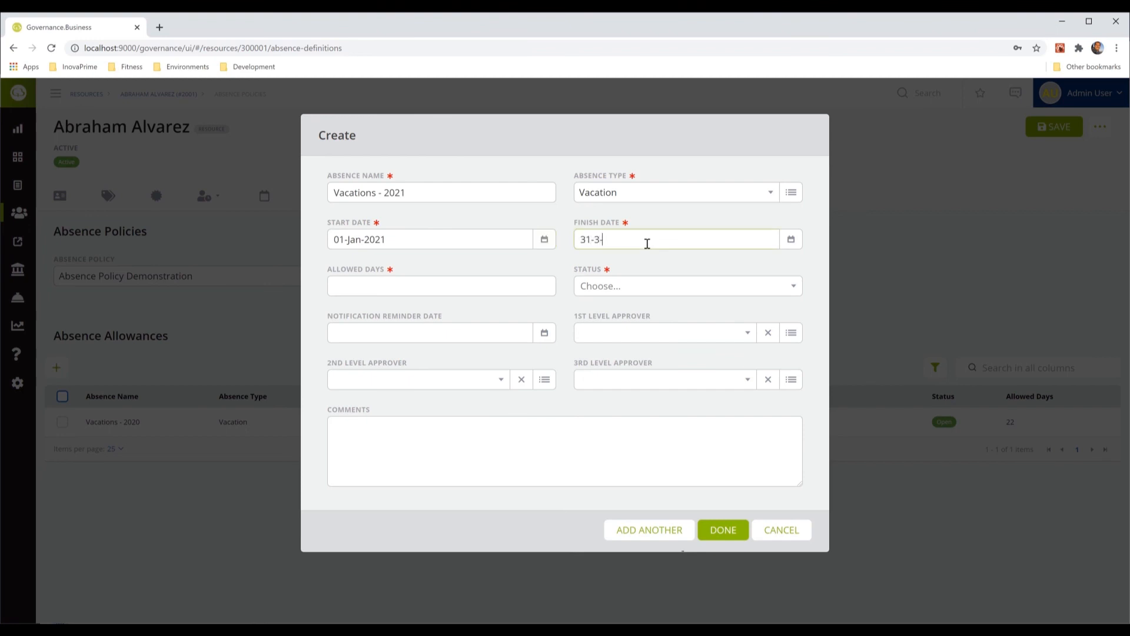
pyautogui.write('2022')
pyautogui.press('Tab')
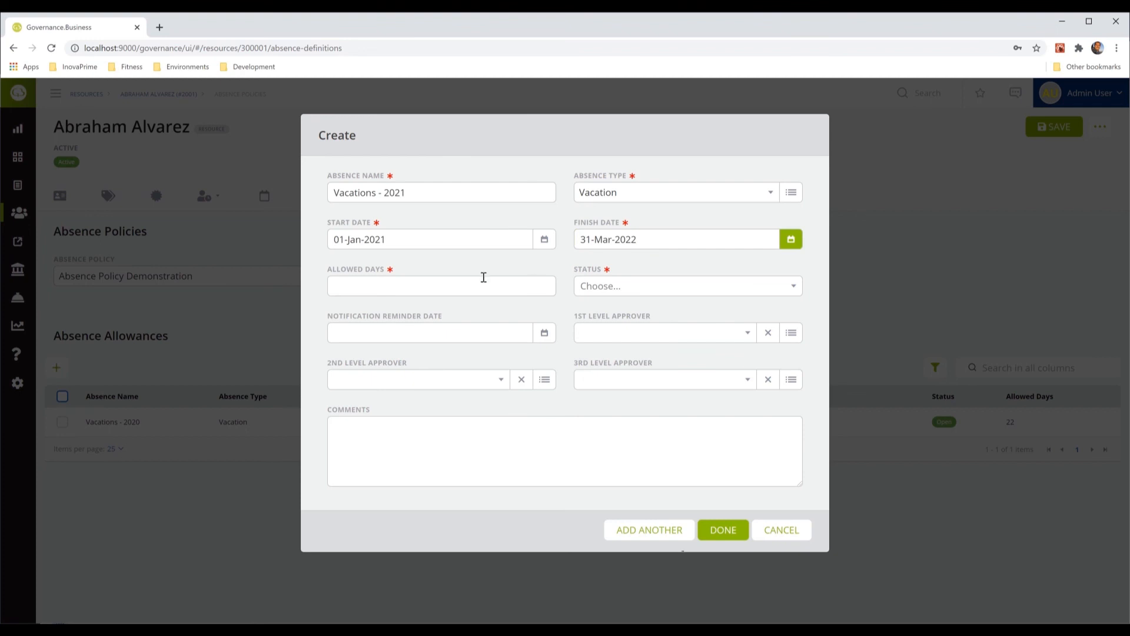
# - Give the Vacations - 2021 allowance 22 allowed days and the status Open
pyautogui.click(465, 283)
pyautogui.write('22')
pyautogui.press('Tab')
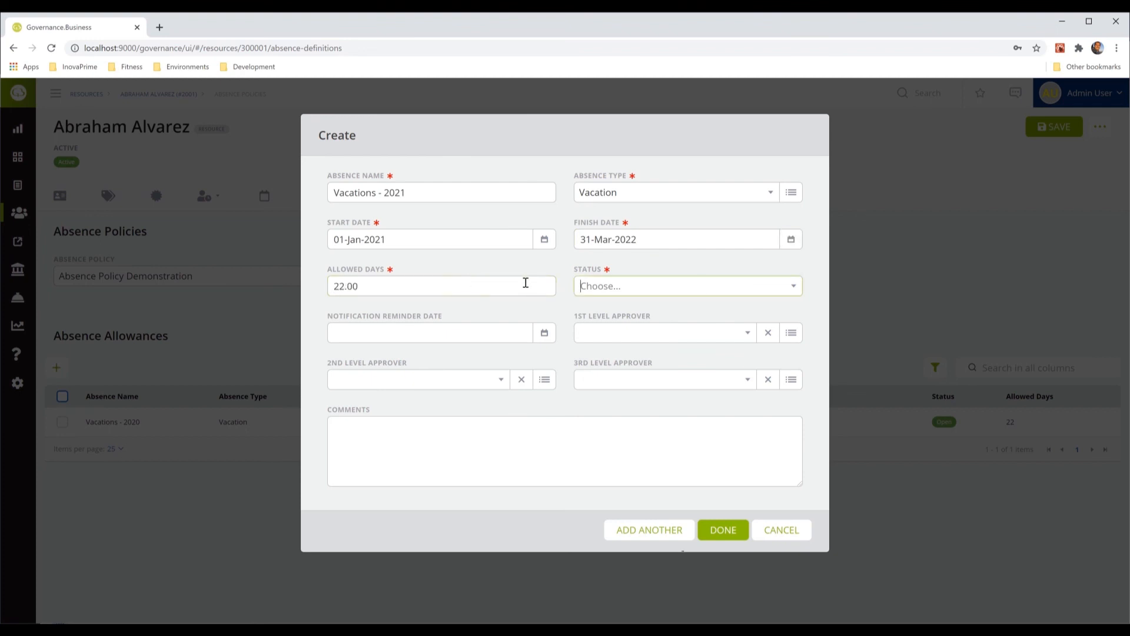
pyautogui.click(667, 292)
pyautogui.click(630, 325)
# - Assign the same 1st level approver as on the 2020 allowance and finish creating the Vacations - 2021 allowance
pyautogui.click(634, 333)
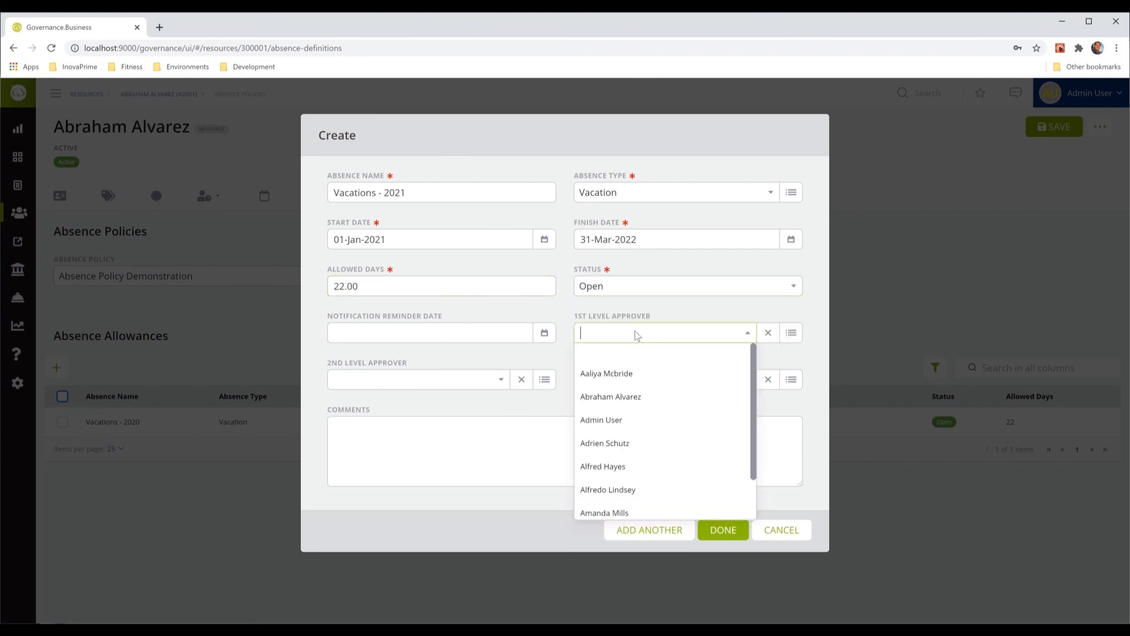
pyautogui.write('Hugo')
pyautogui.press('Return')
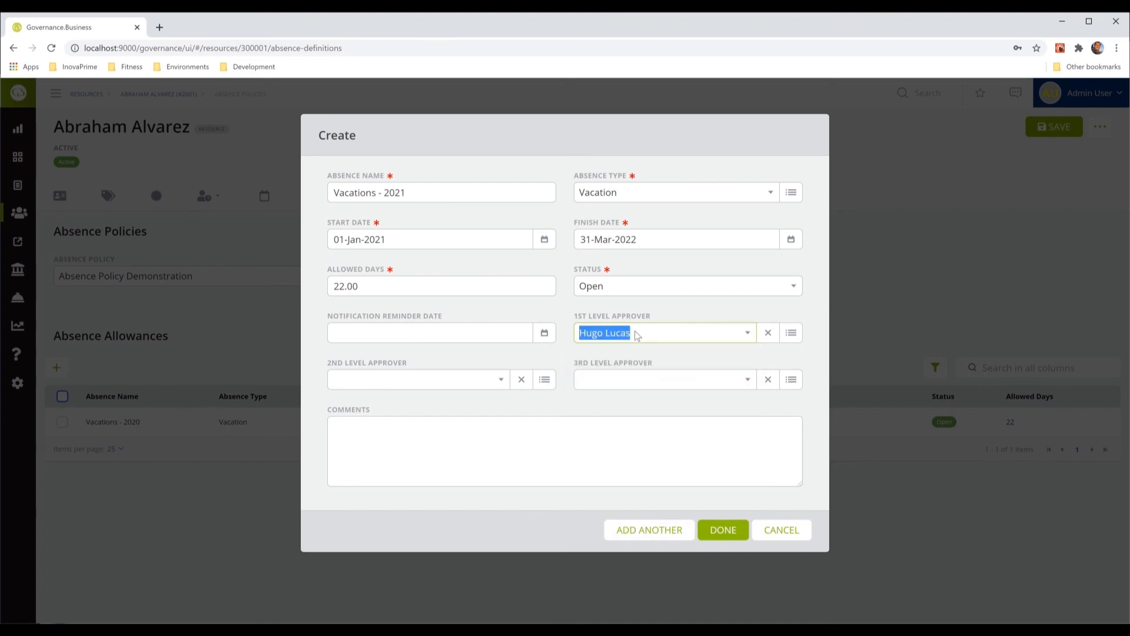
pyautogui.click(655, 309)
pyautogui.click(724, 530)
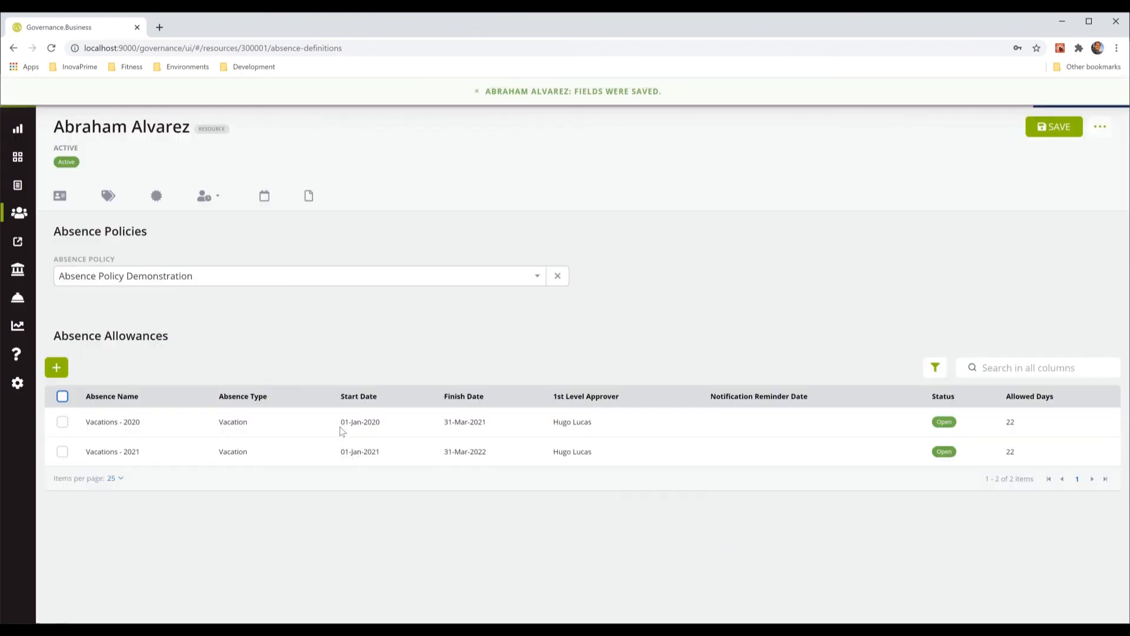